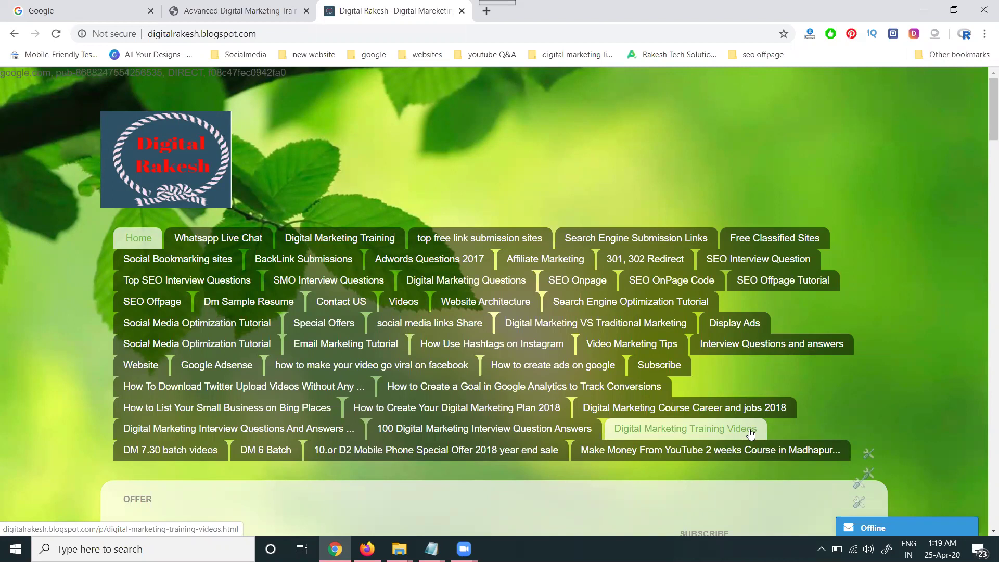
Show the Skill 2 Digital homepage with its Facebook, Twitter, Instagram and YouTube icons.
click(242, 10)
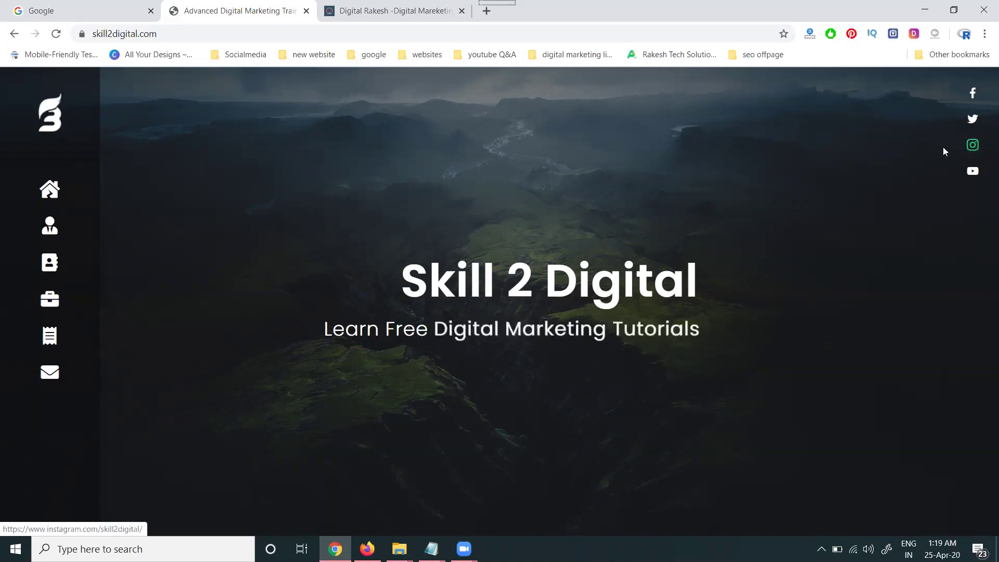
Load addthis.com in a new tab and go to its Dashboard overview.
click(487, 11)
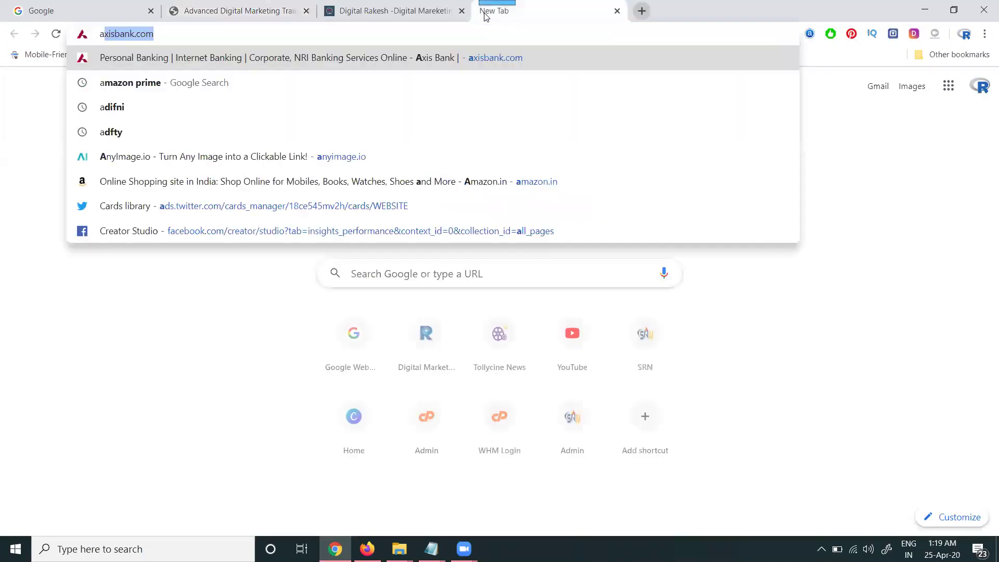
text(addthis)
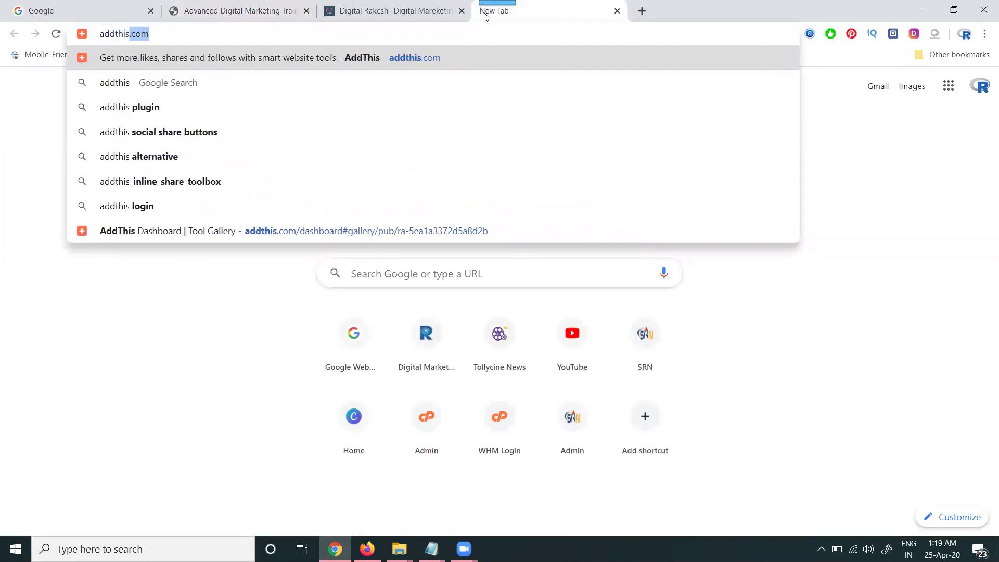
key(Return)
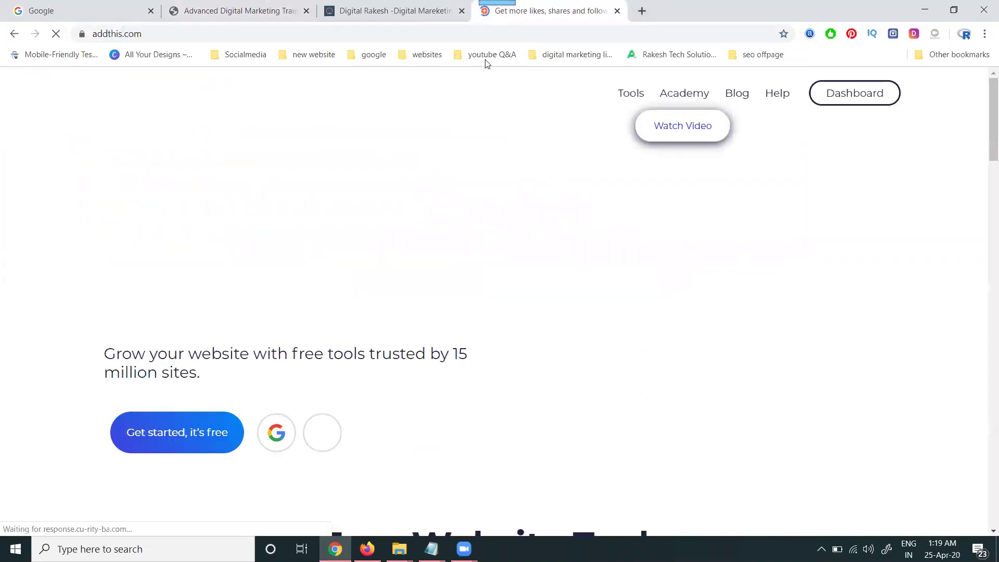
click(855, 93)
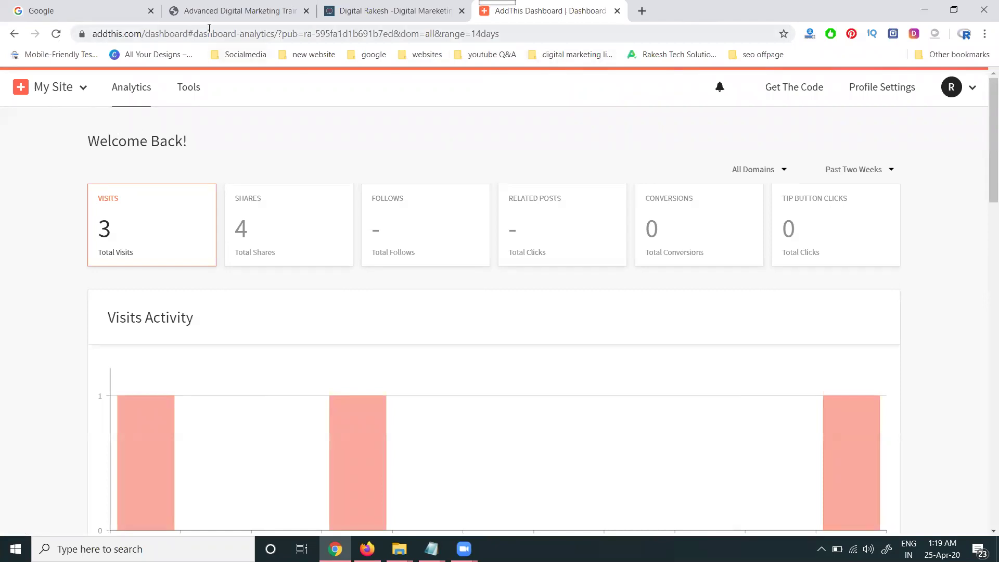
Create a new AddThis profile named skill2digital.
click(188, 10)
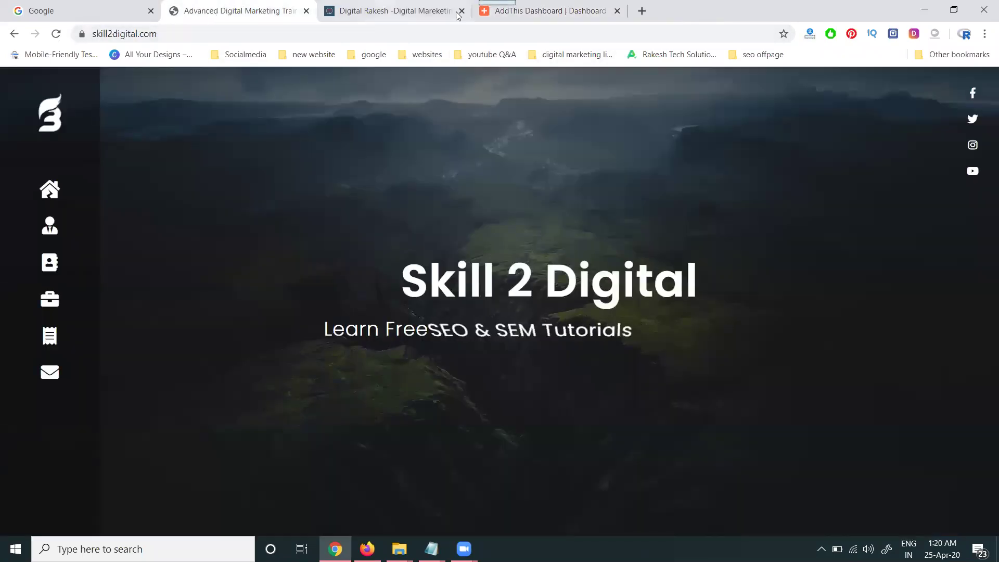
click(515, 10)
click(84, 93)
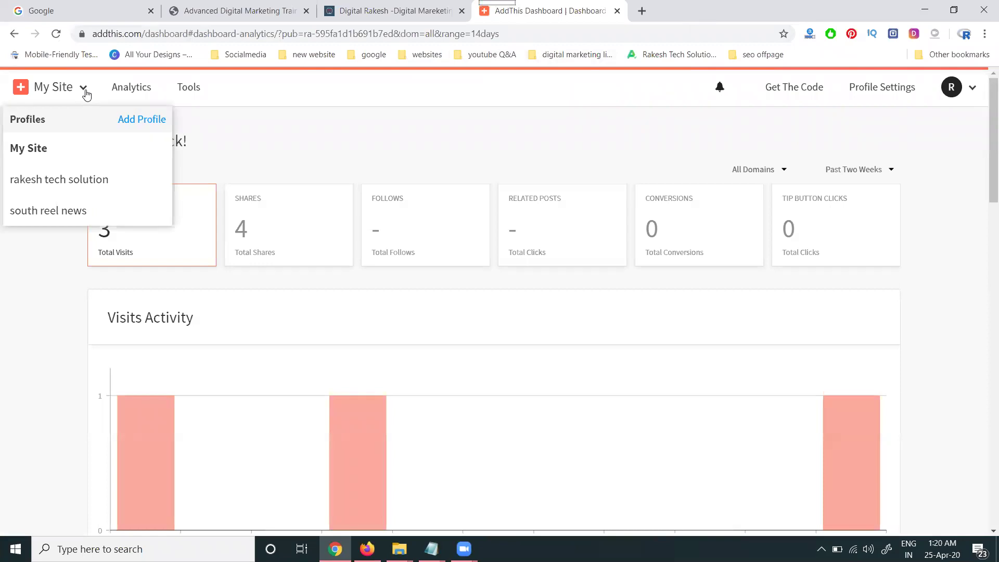
click(141, 119)
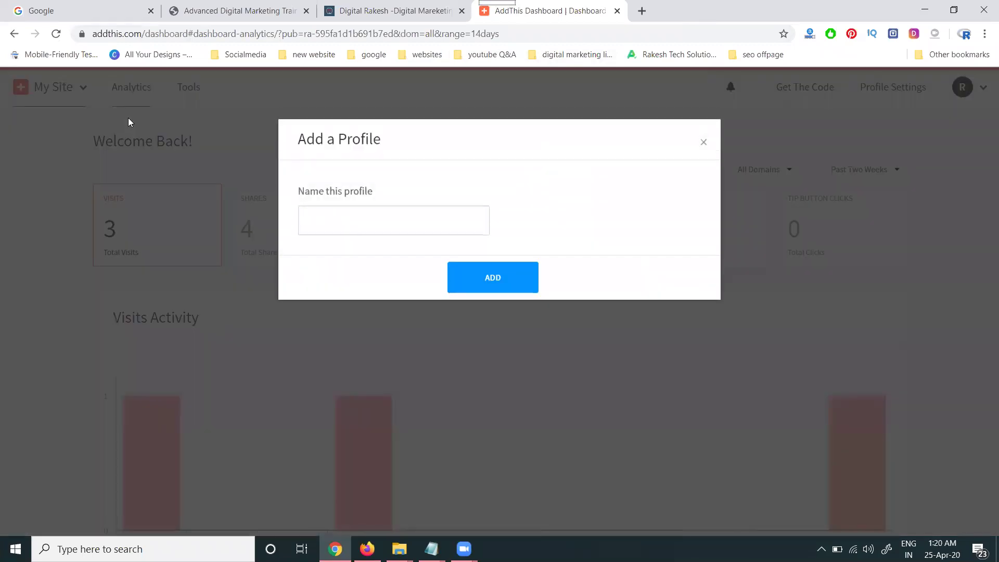
click(326, 223)
text(sk)
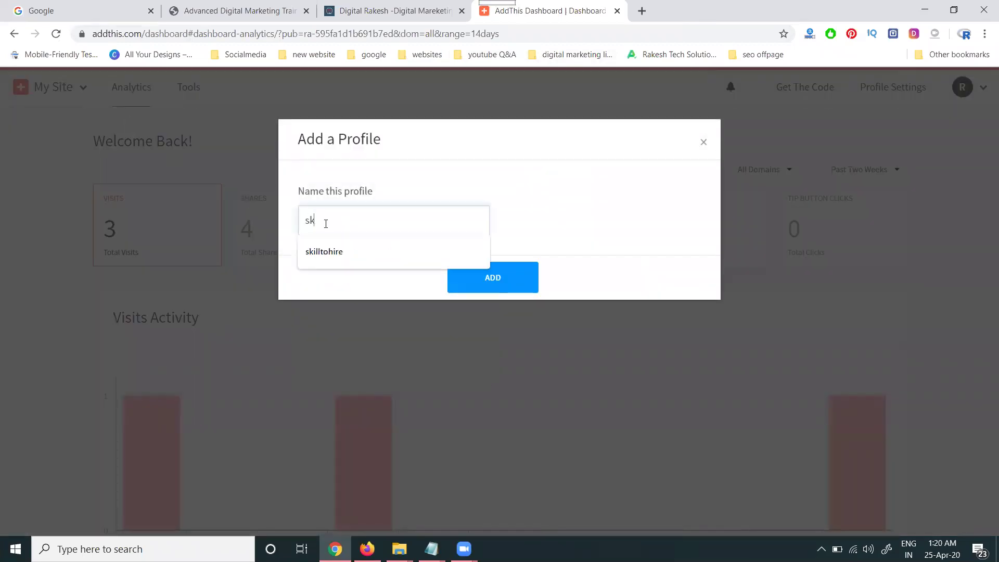
text(illz)
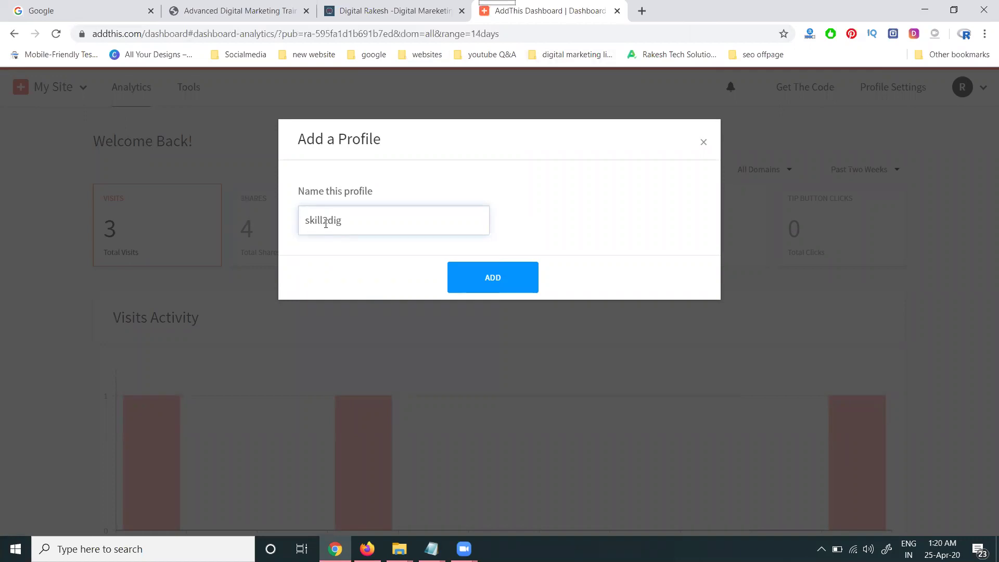
click(457, 274)
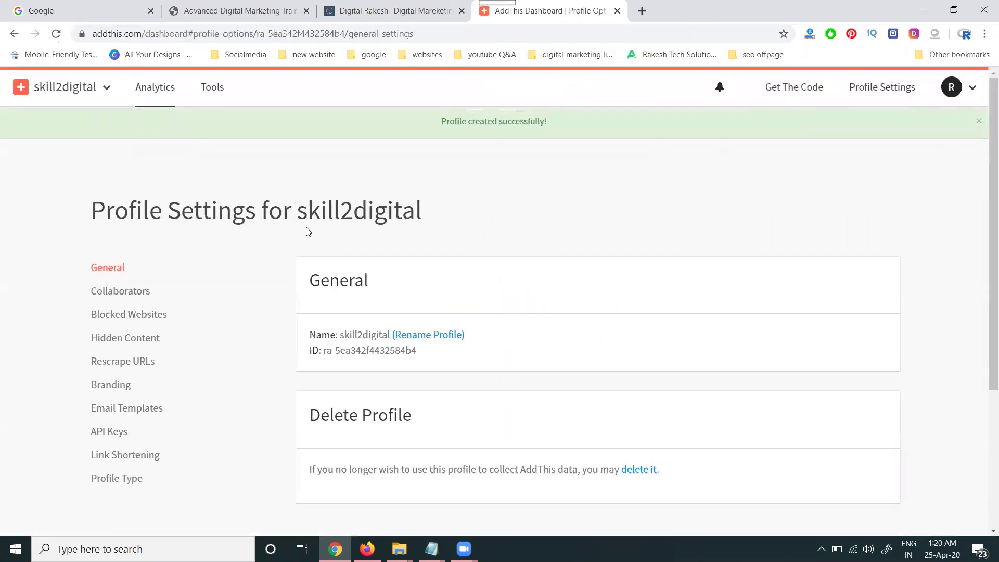
Switch to the rakesh tech solution profile, then back to skill2digital.
click(107, 88)
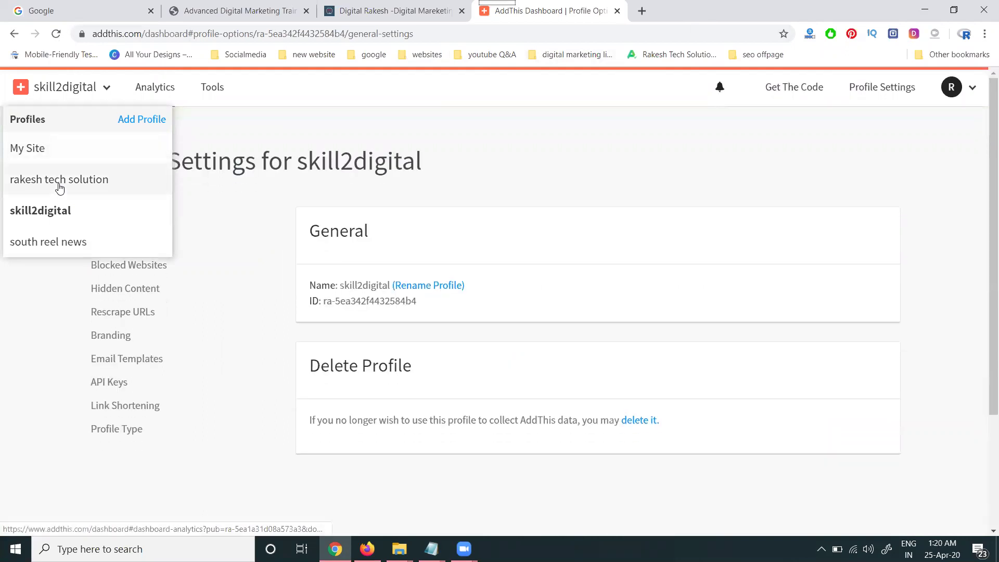
click(59, 180)
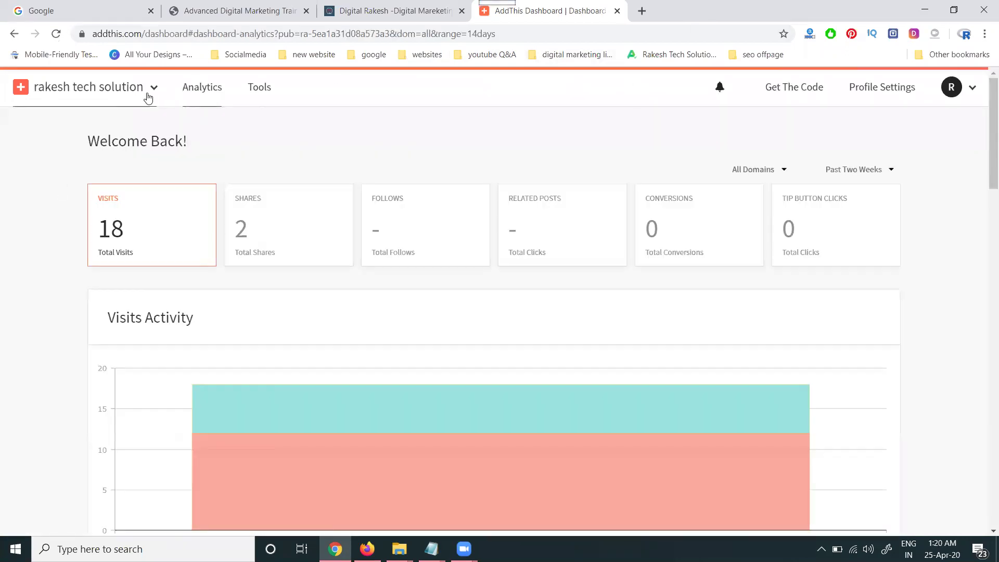
click(145, 88)
click(63, 212)
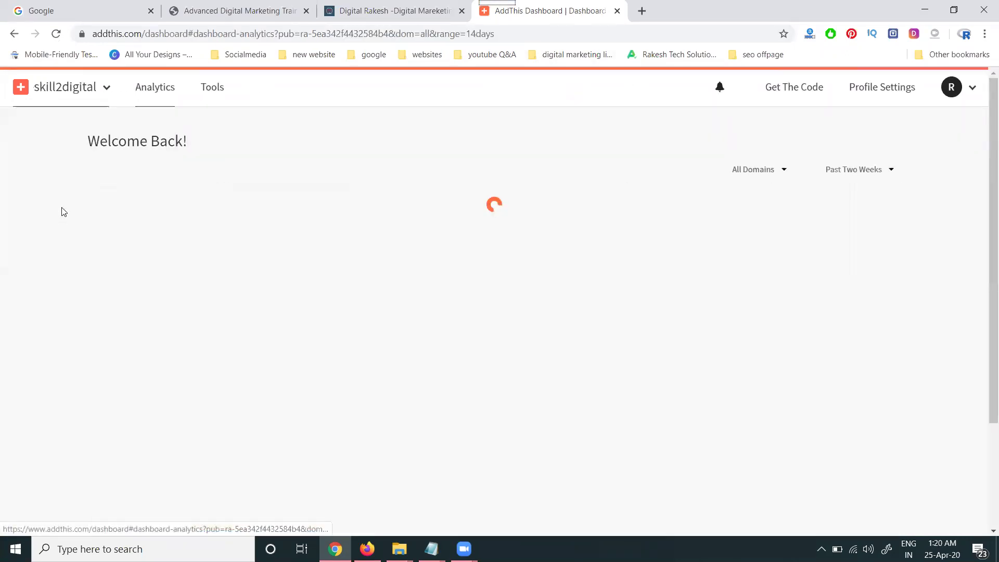
Add a Follow Buttons tool with the Header layout, checking phone and desktop previews.
click(212, 87)
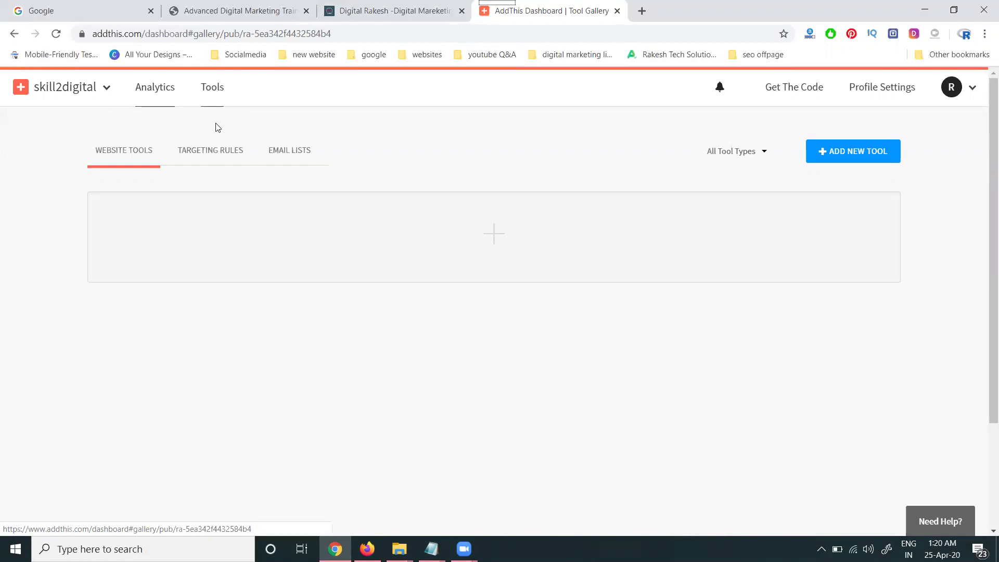
click(839, 152)
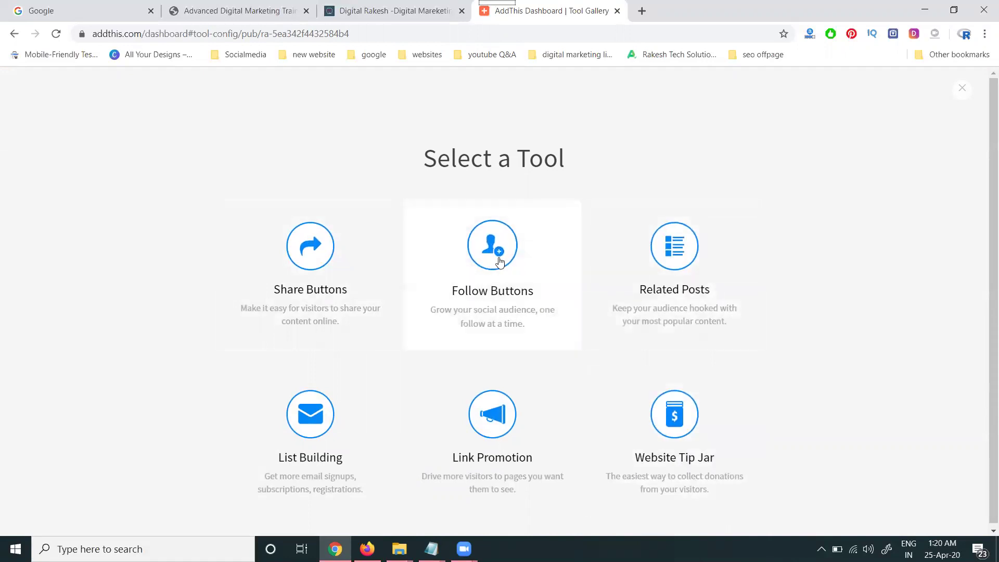
click(499, 261)
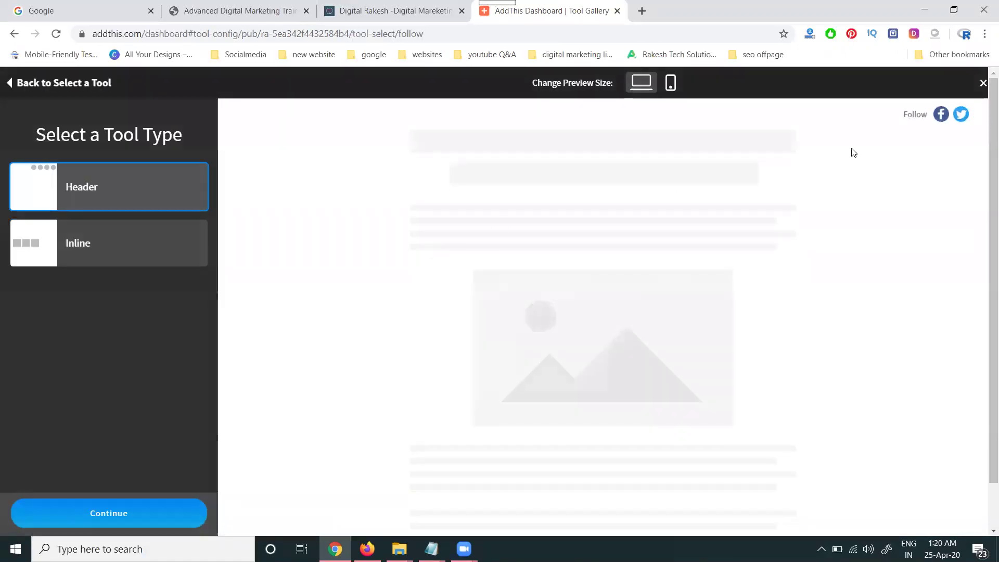
click(109, 258)
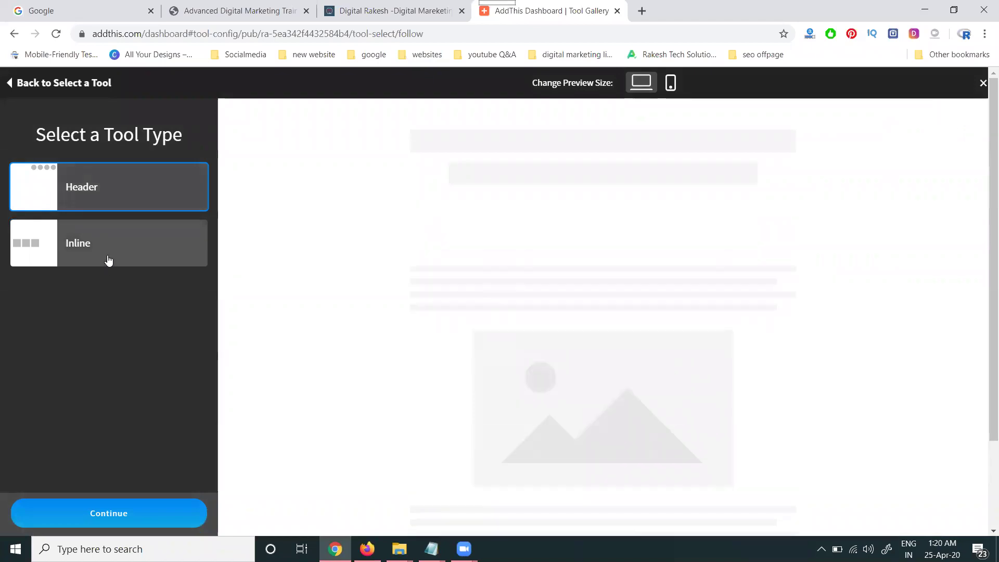
click(123, 197)
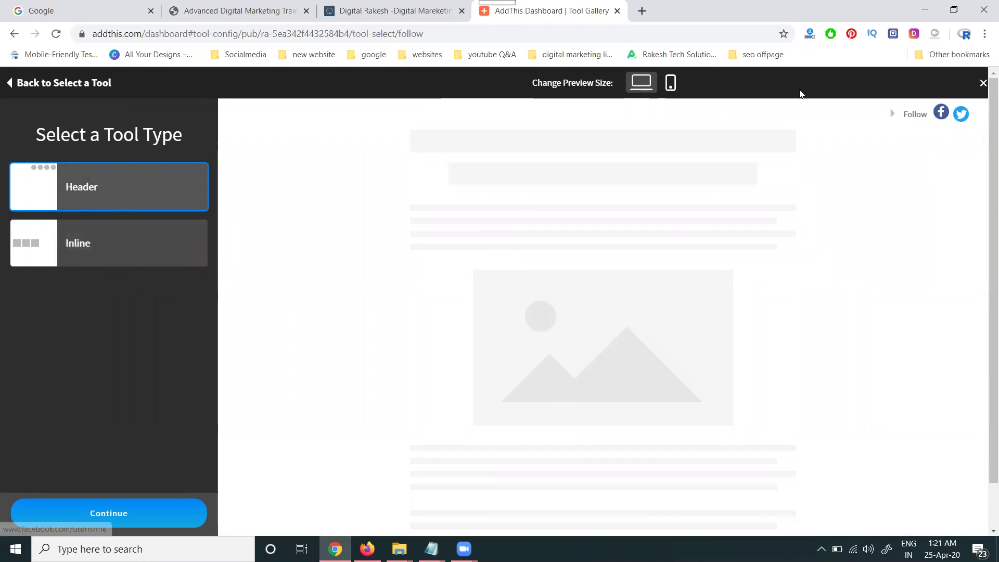
click(670, 83)
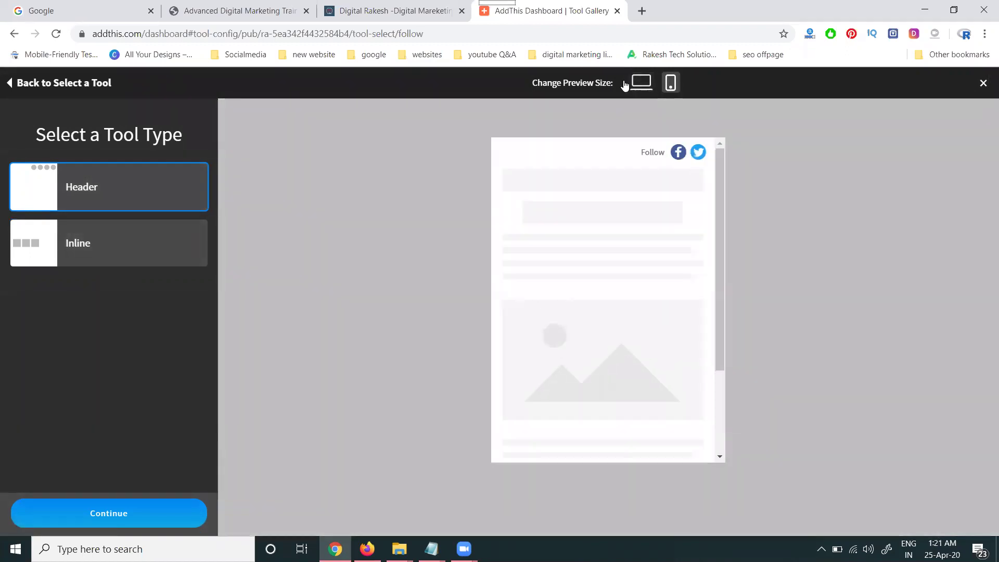
click(641, 82)
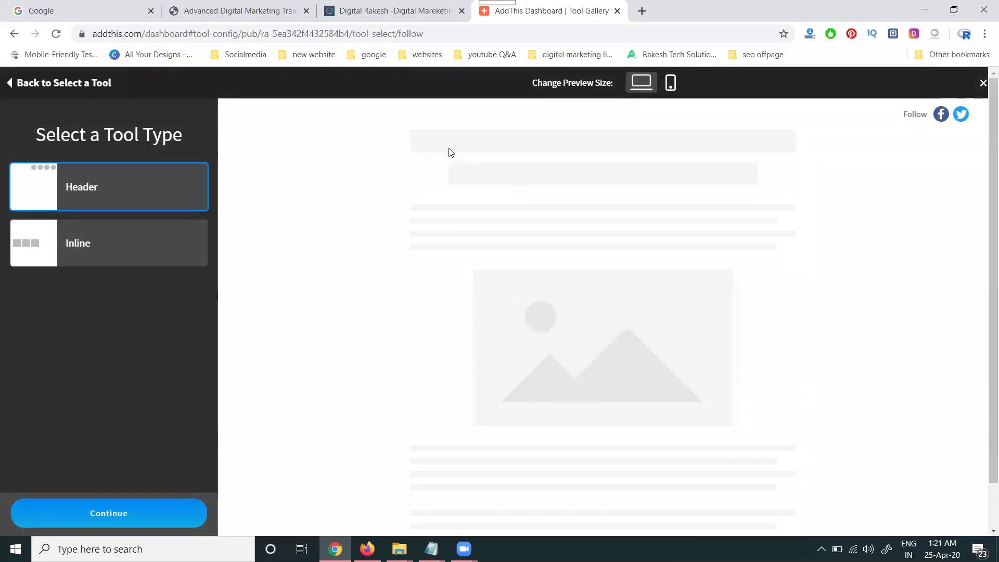
Continue to the services setup and add Instagram to the follow services.
click(92, 516)
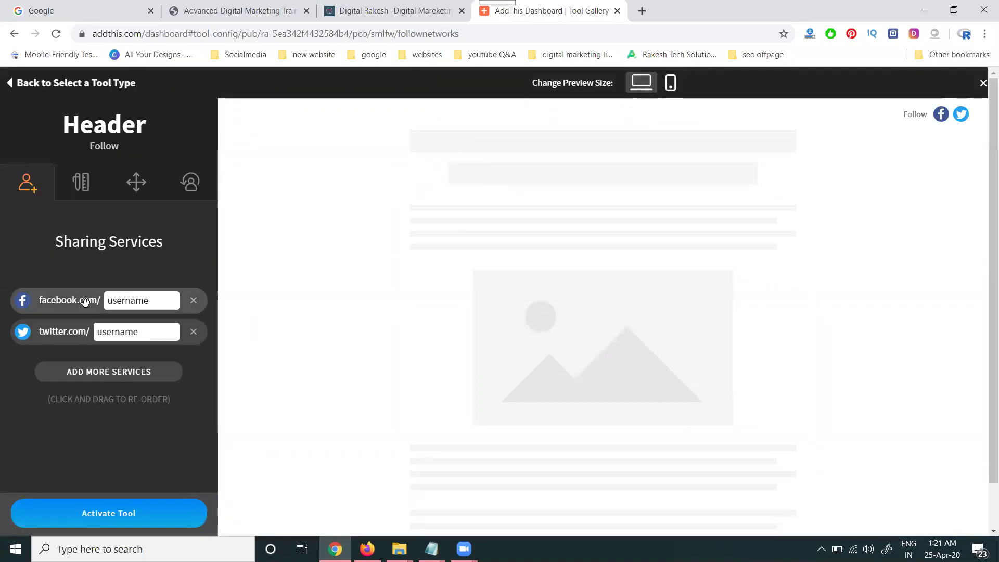
click(109, 371)
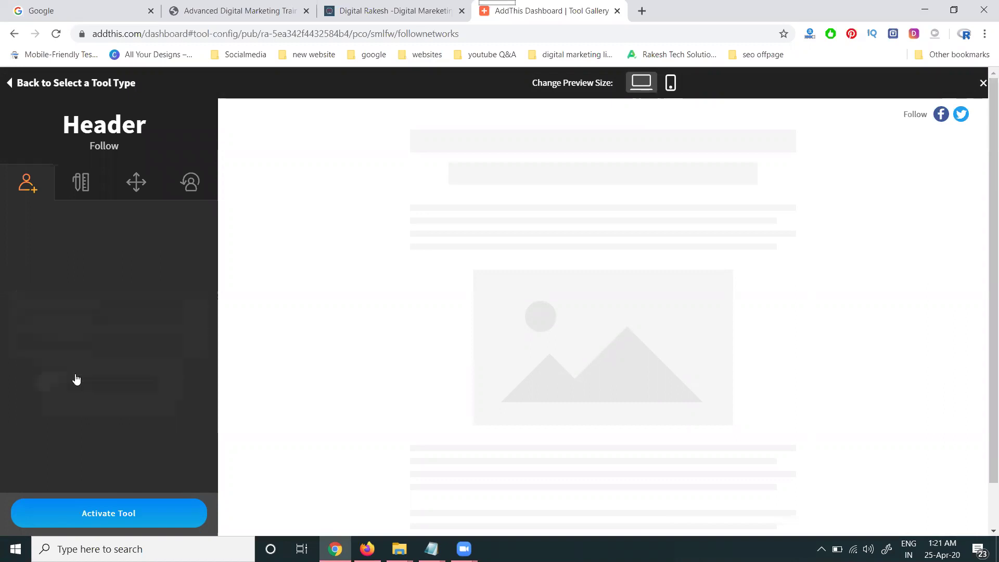
scroll(114, 344, down, 4)
scroll(113, 335, down, 4)
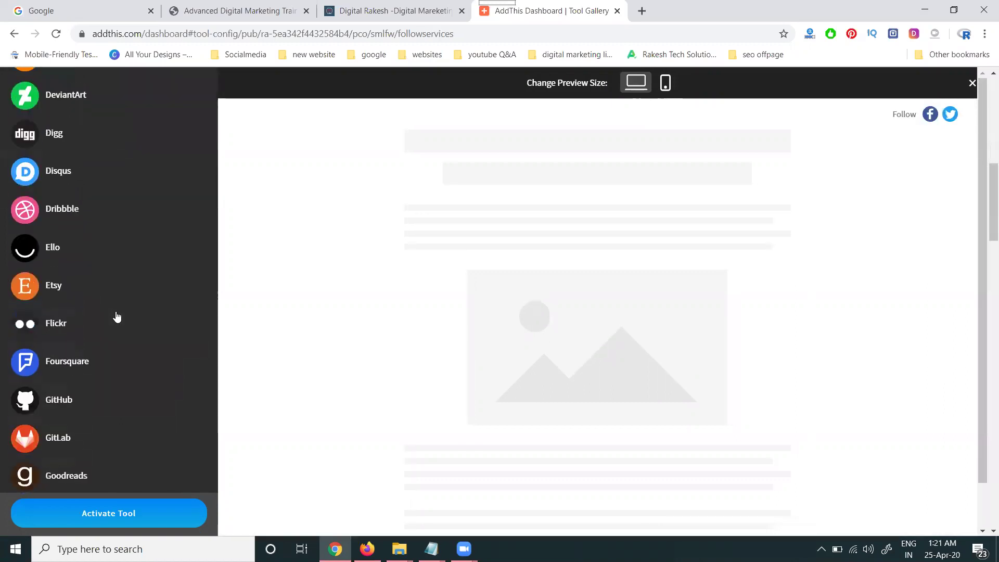
scroll(116, 328, down, 3)
scroll(116, 327, down, 4)
scroll(116, 332, down, 4)
scroll(117, 336, down, 4)
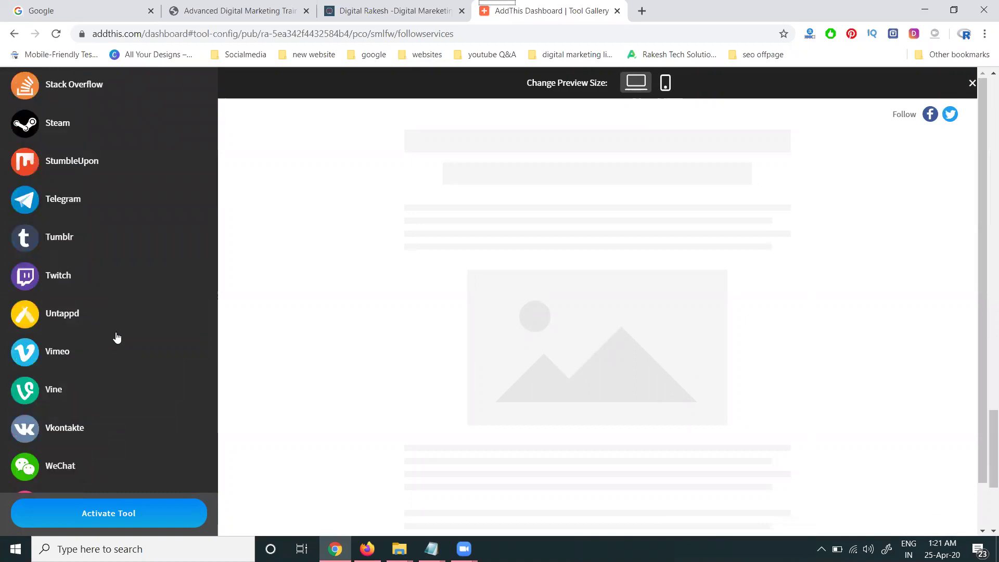
scroll(118, 346, down, 3)
scroll(118, 345, up, 4)
scroll(119, 346, up, 4)
scroll(119, 346, up, 4)
scroll(119, 346, up, 4)
click(88, 274)
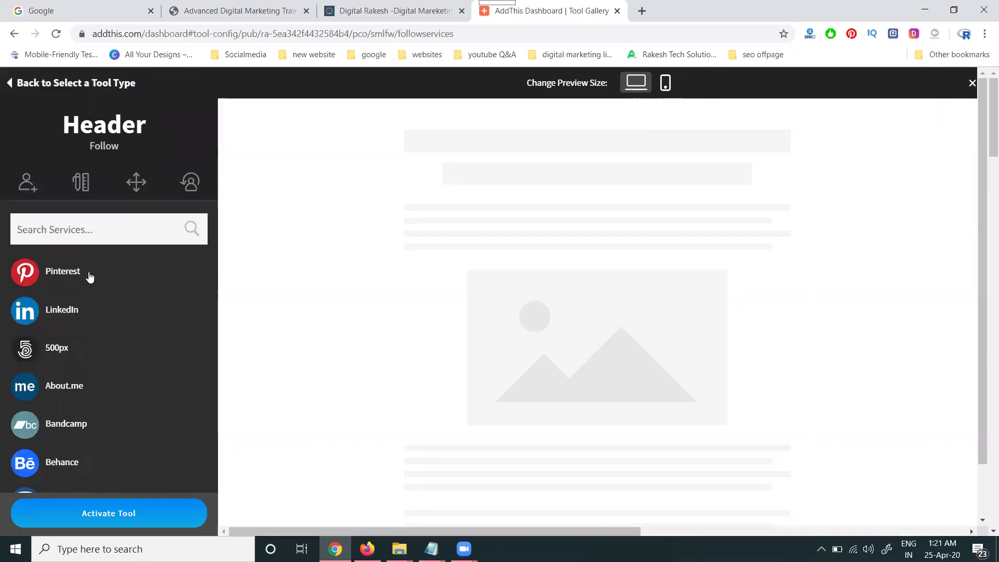
Add YouTube and remove its youtube.com/user and youtube.com/channel links.
click(144, 403)
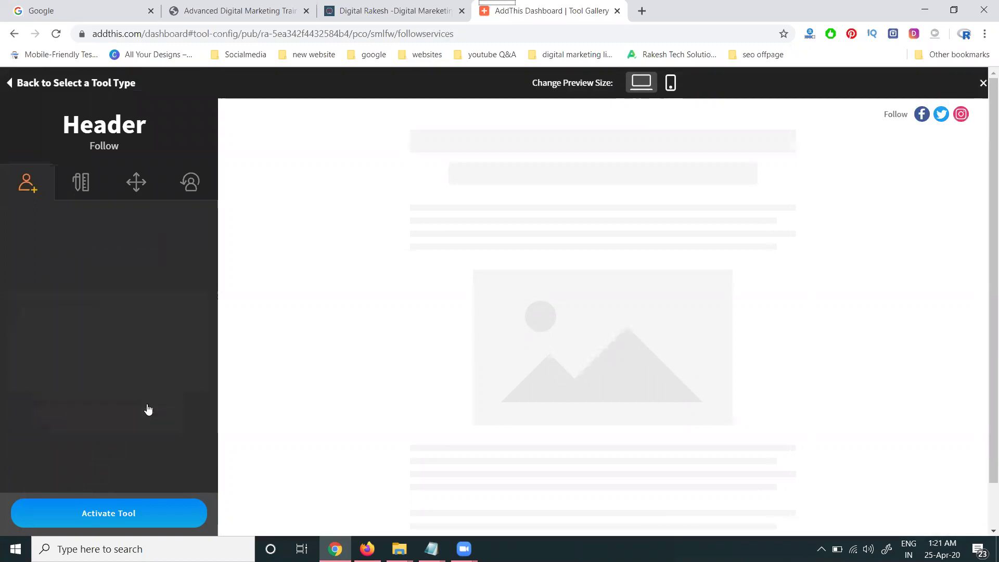
scroll(109, 386, down, 4)
scroll(108, 385, down, 4)
scroll(108, 385, down, 4)
scroll(109, 391, down, 4)
scroll(109, 395, down, 3)
scroll(109, 396, down, 2)
scroll(108, 396, down, 2)
scroll(109, 396, down, 4)
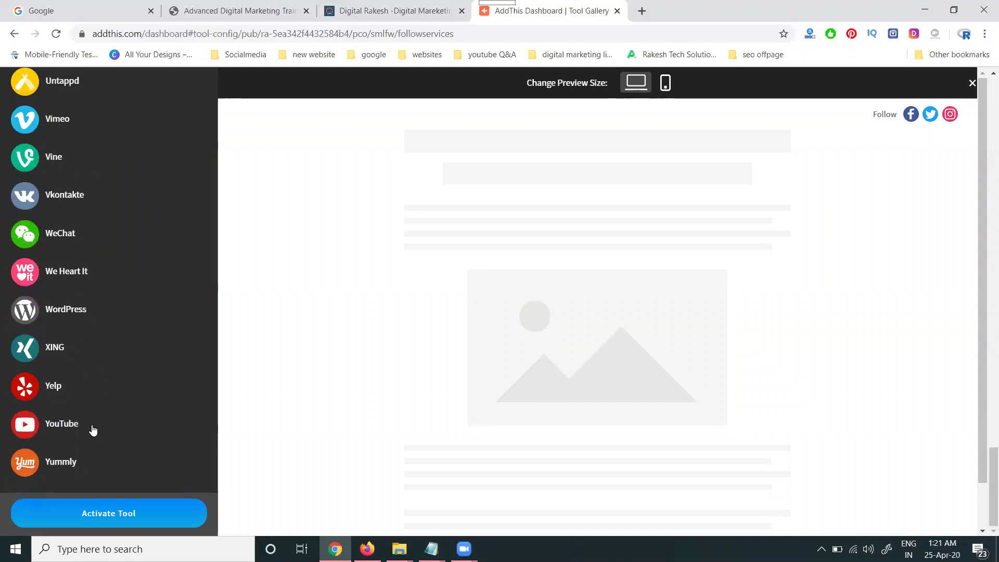
click(100, 423)
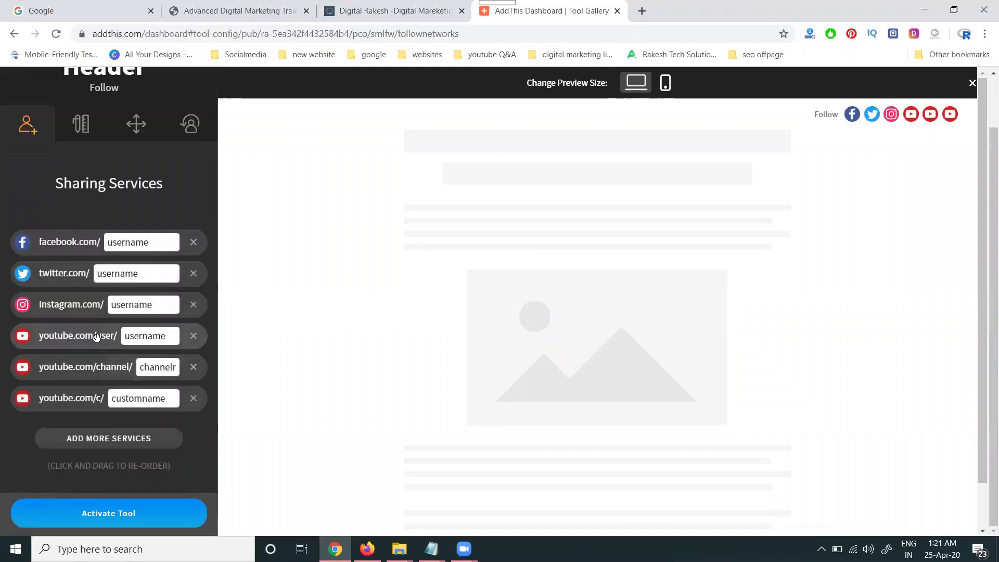
click(194, 337)
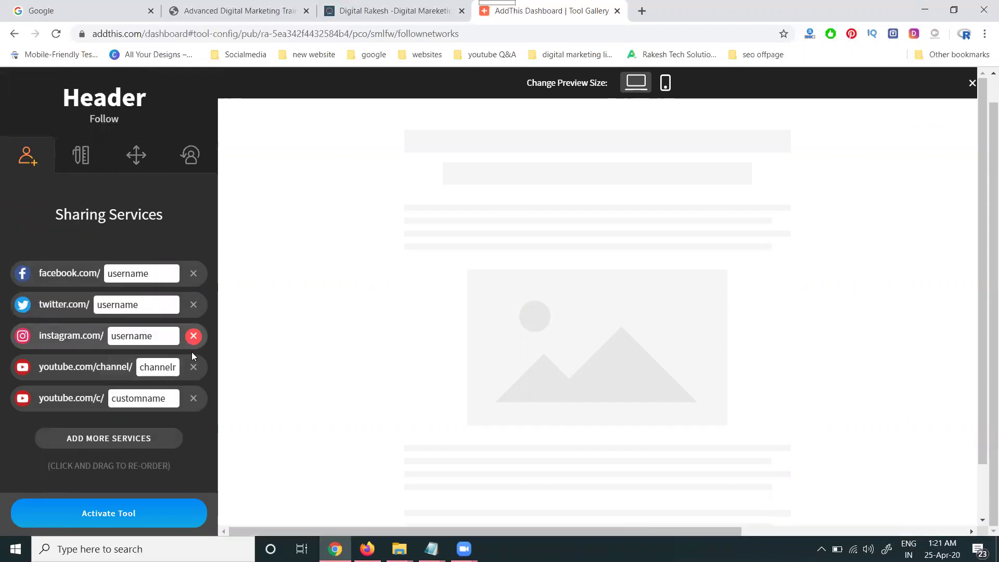
click(194, 366)
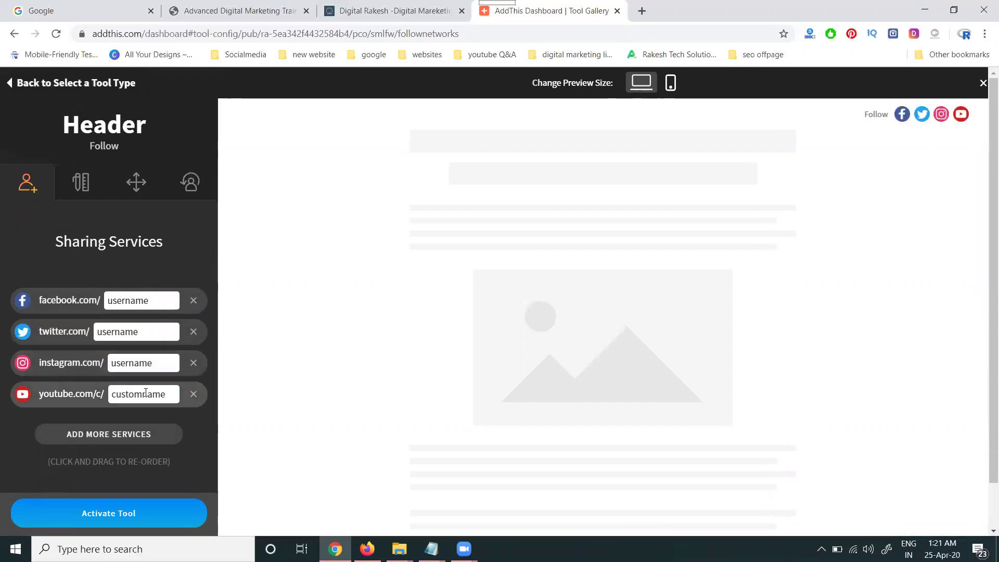
click(113, 301)
Set the Facebook, Twitter and Instagram usernames to skill2digital, then select the YouTube name.
double_click(114, 300)
text(digita)
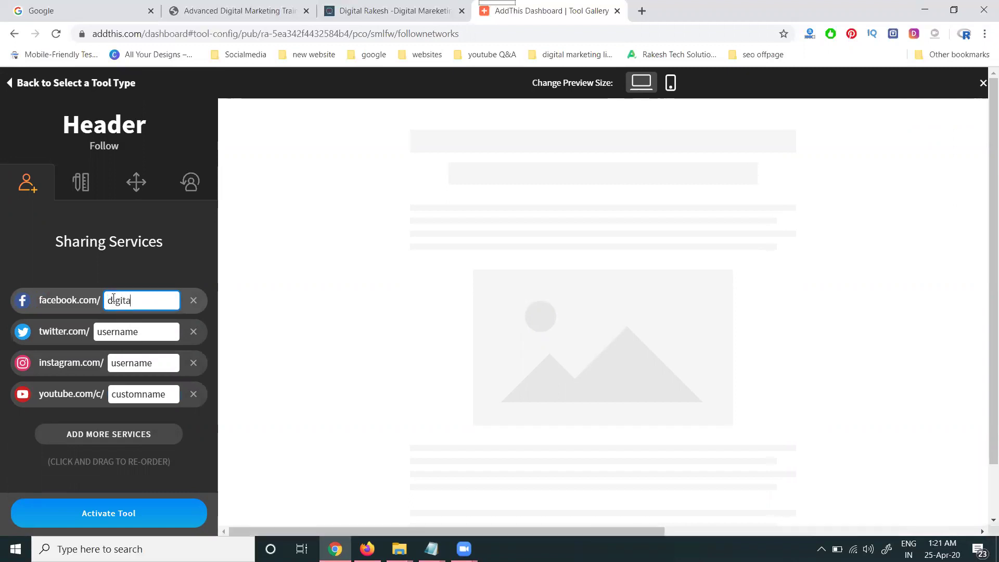
text(lrakesh)
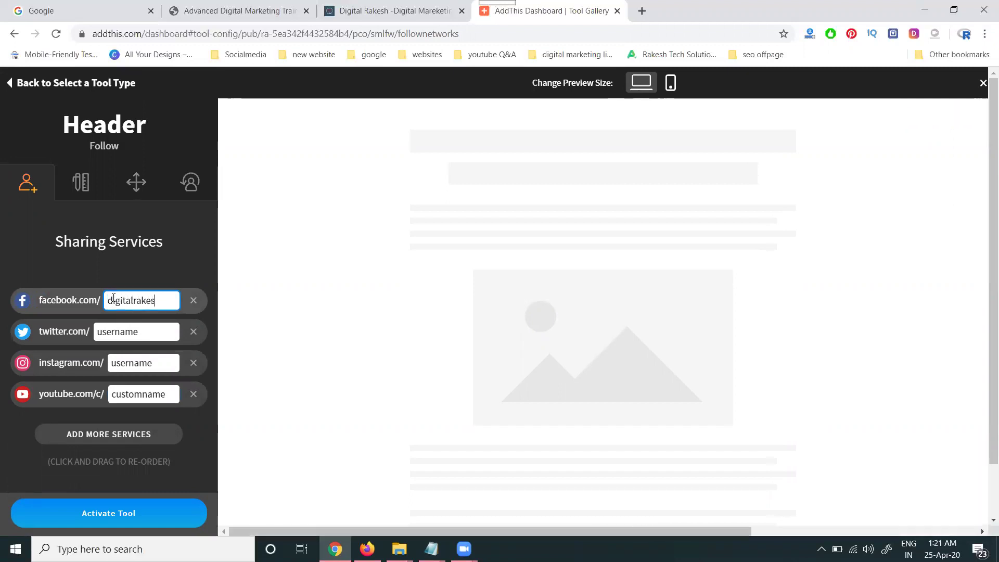
key(Tab)
double_click(113, 300)
text(skill2digita)
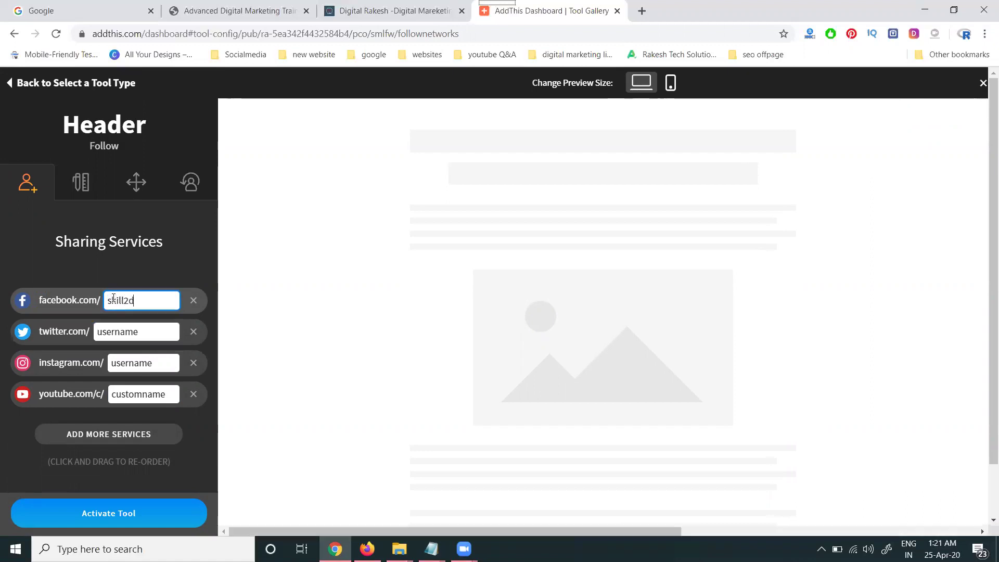
text(l)
double_click(114, 300)
key(ctrl+c)
double_click(123, 333)
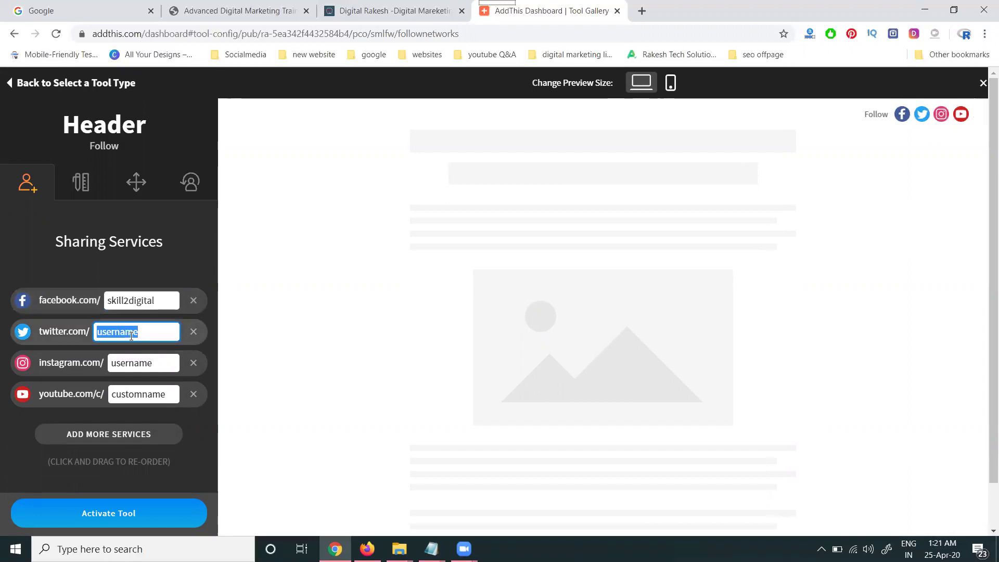
key(ctrl+v)
double_click(149, 365)
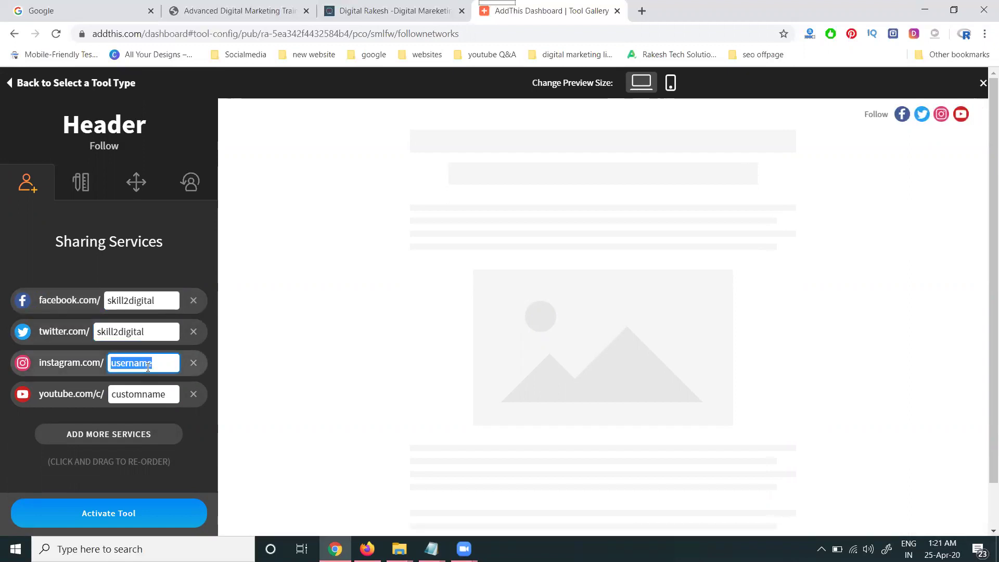
key(ctrl+v)
double_click(144, 395)
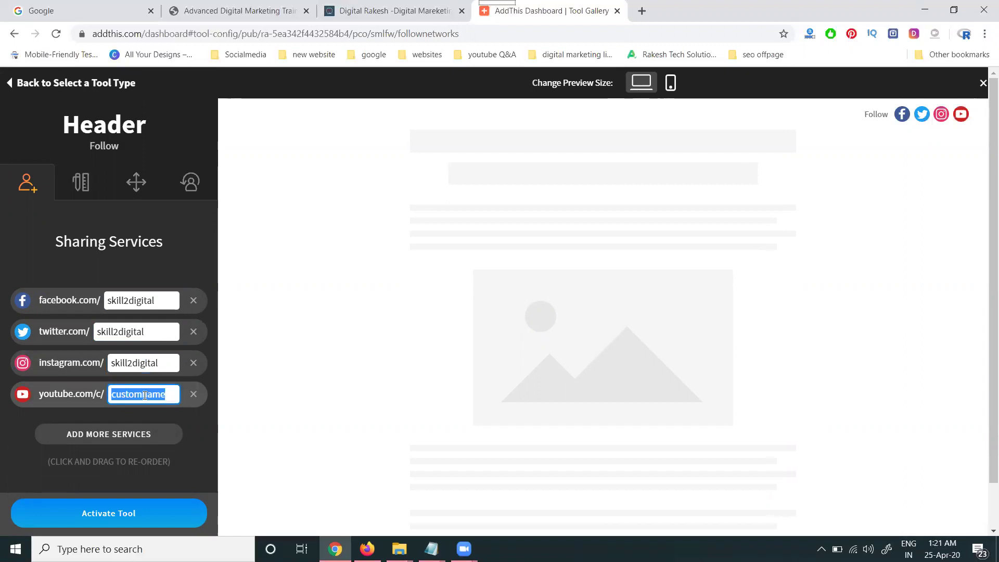
text(digital)
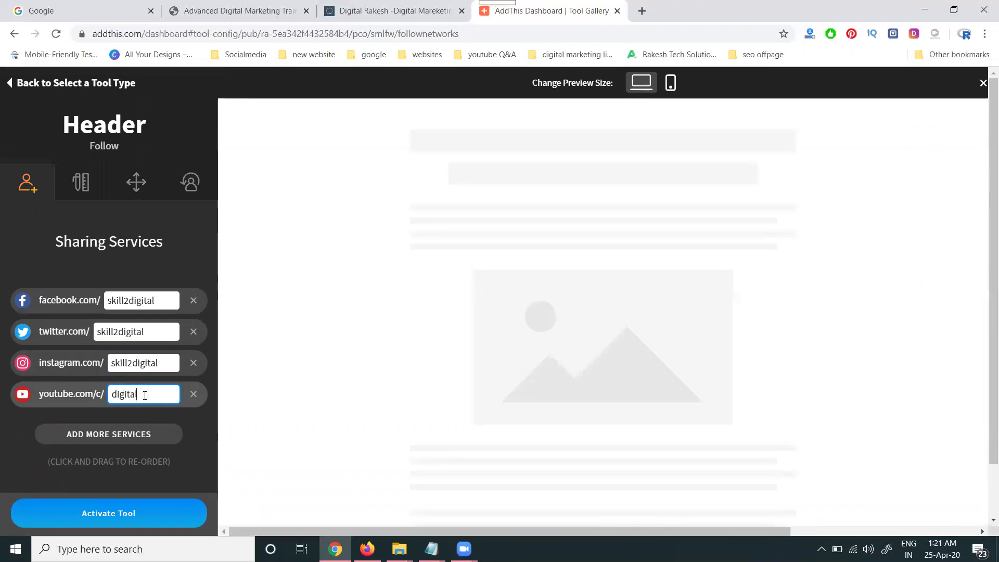
text(rakeshrts)
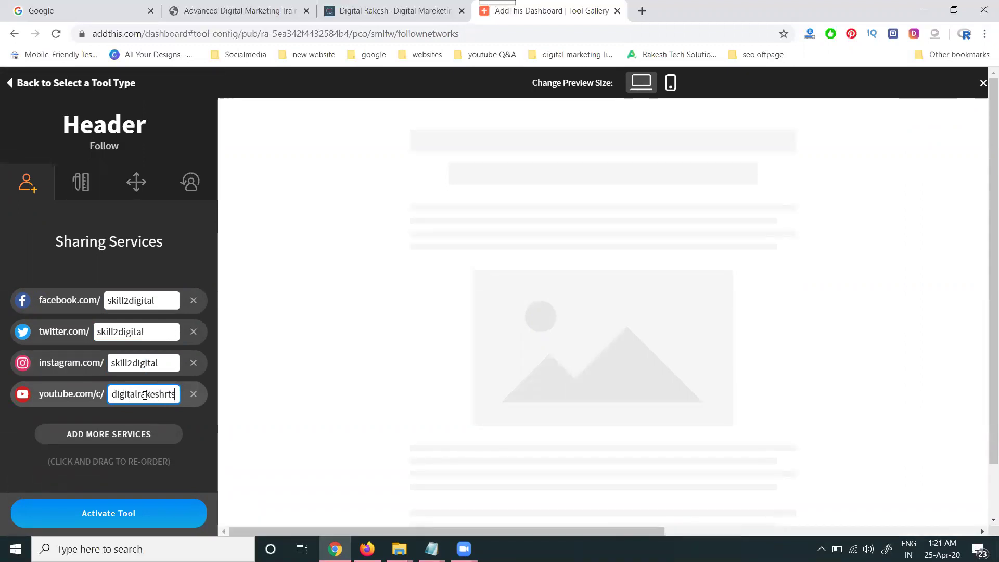
Activate the follow tool and copy its installation code snippet.
click(115, 516)
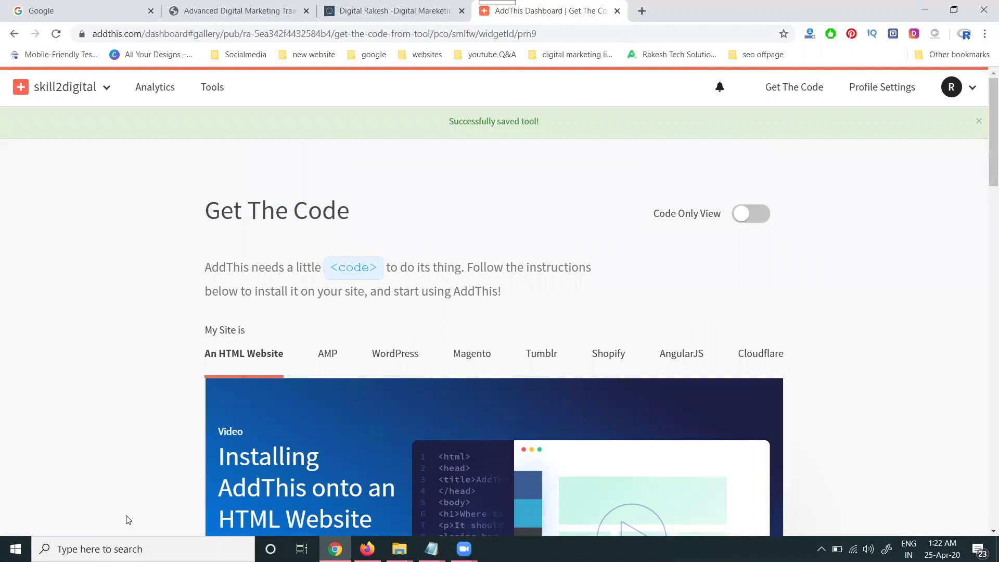
scroll(353, 449, down, 3)
scroll(353, 449, down, 3)
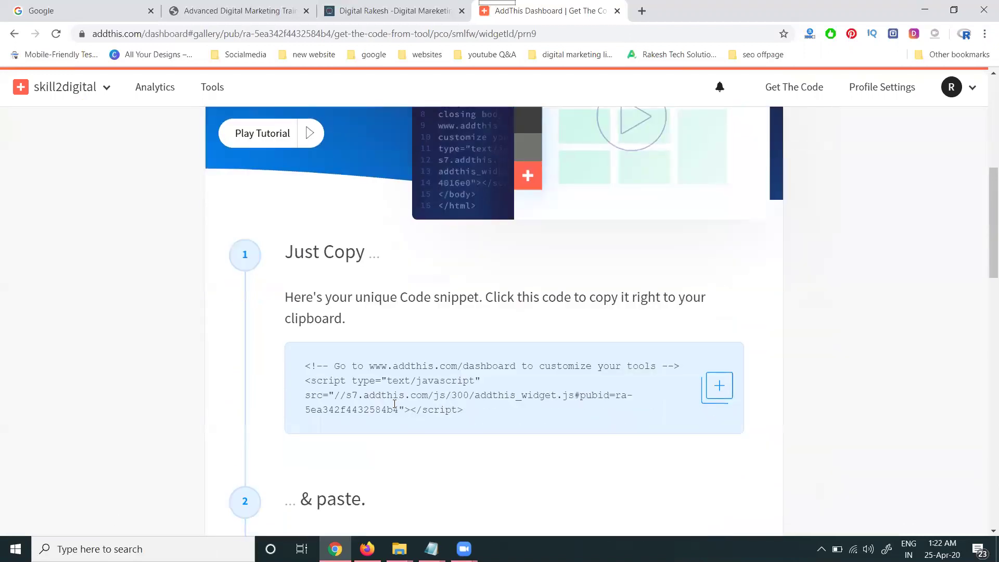
click(396, 386)
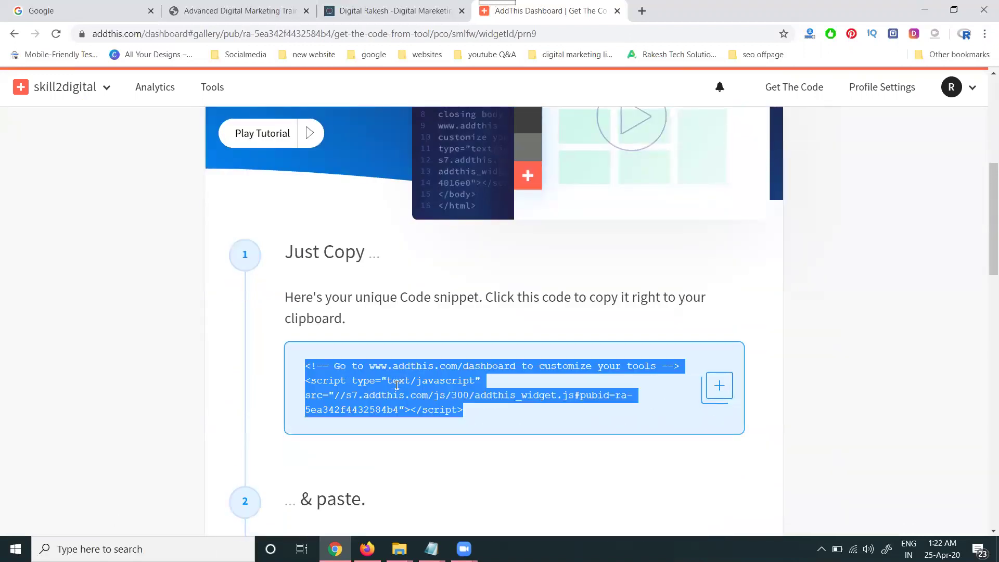
Open blogger.com in a new tab and show the Skill 2 Digital blog's posts.
click(372, 11)
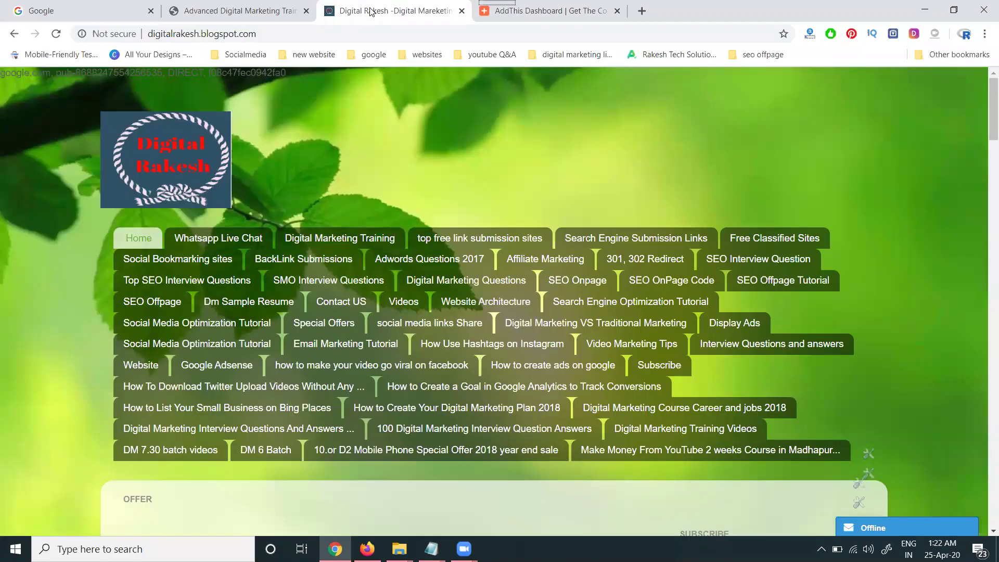
click(643, 11)
text(blogger.com)
key(Return)
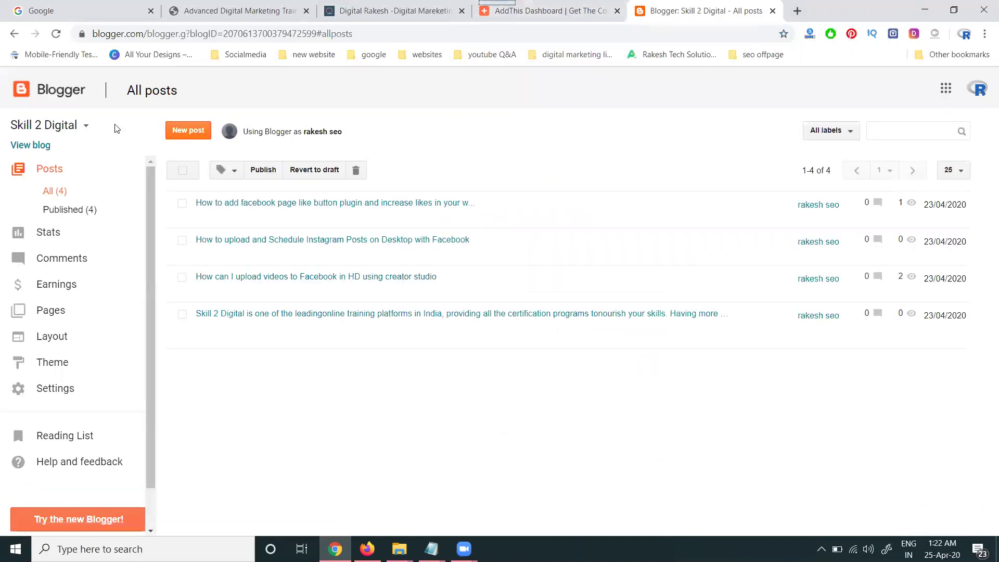
click(86, 125)
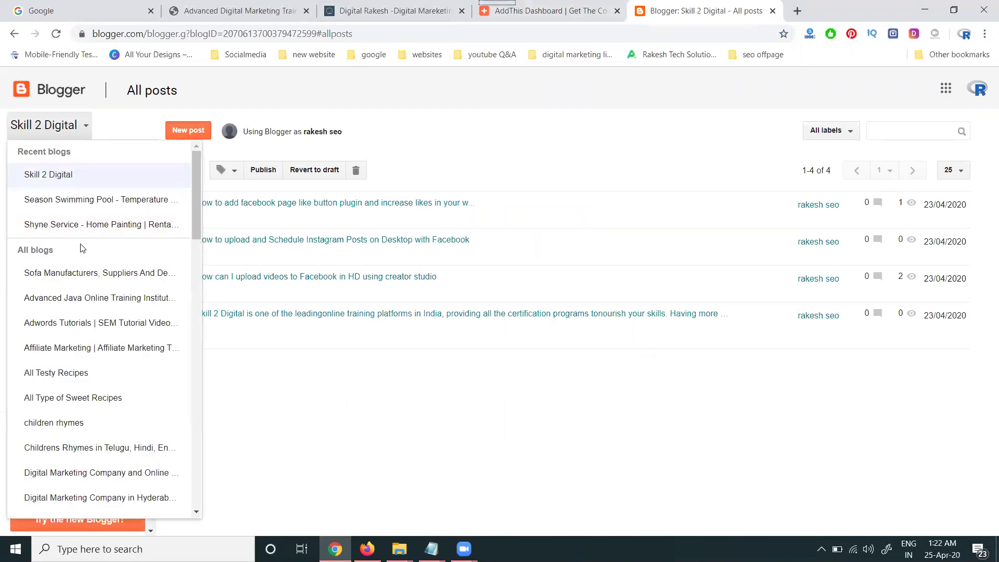
click(49, 175)
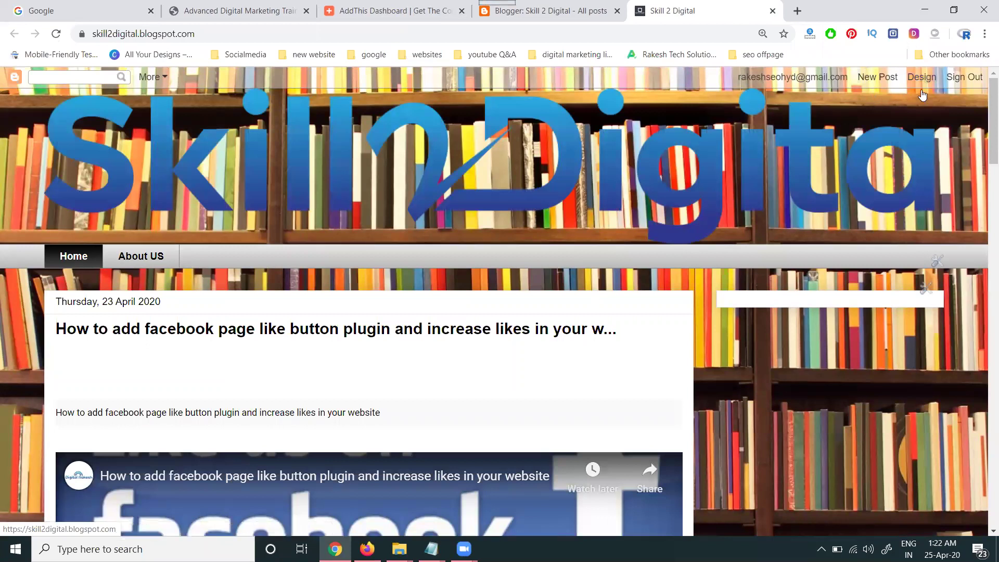
click(486, 14)
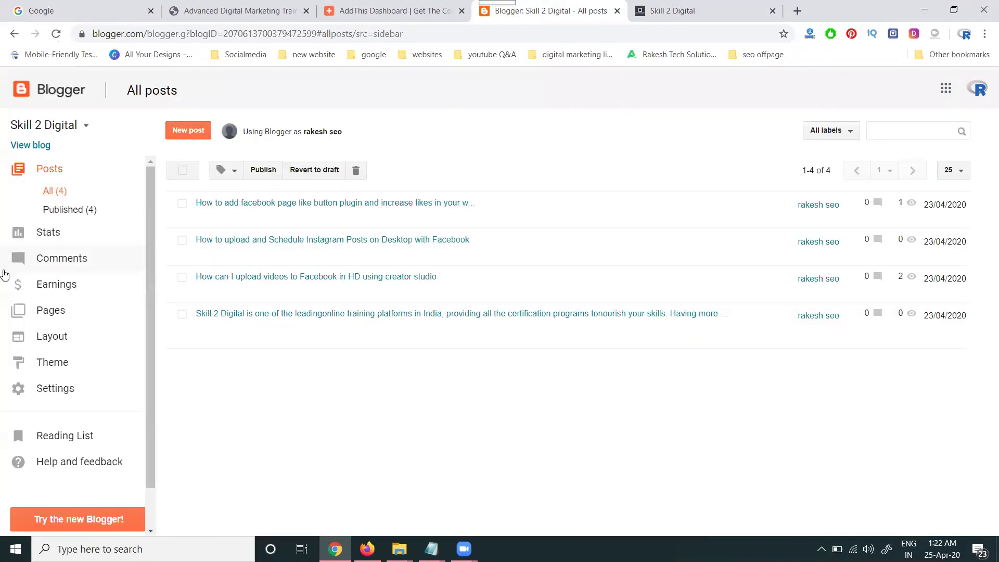
Look at the theme HTML editor, then add an HTML/JavaScript gadget to sidebar-right-1.
click(53, 360)
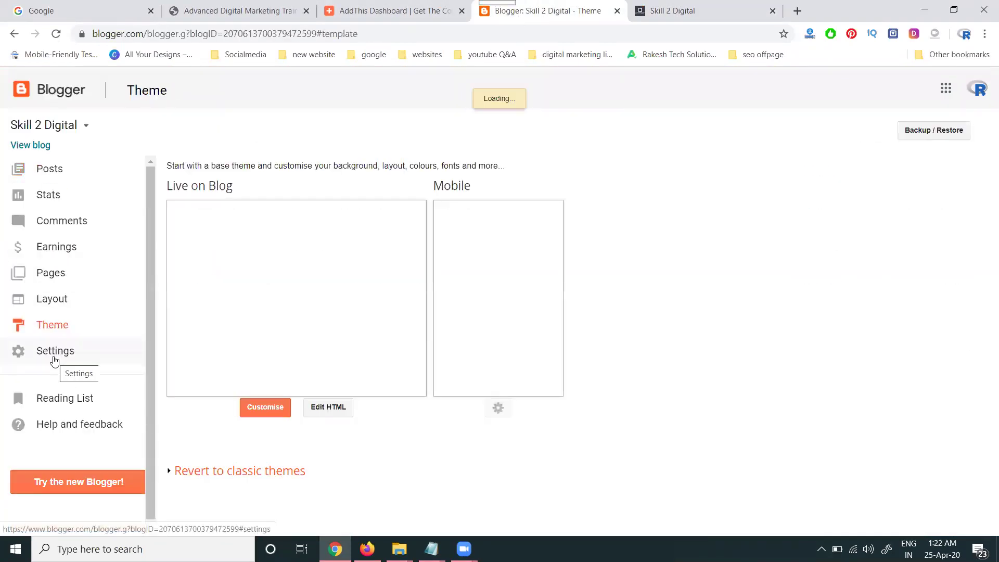
click(328, 406)
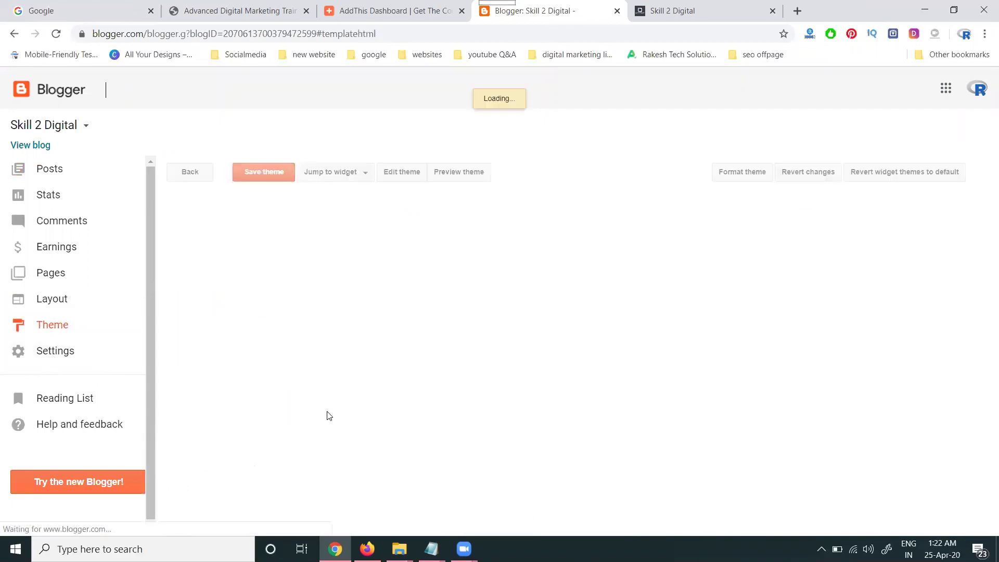
click(52, 299)
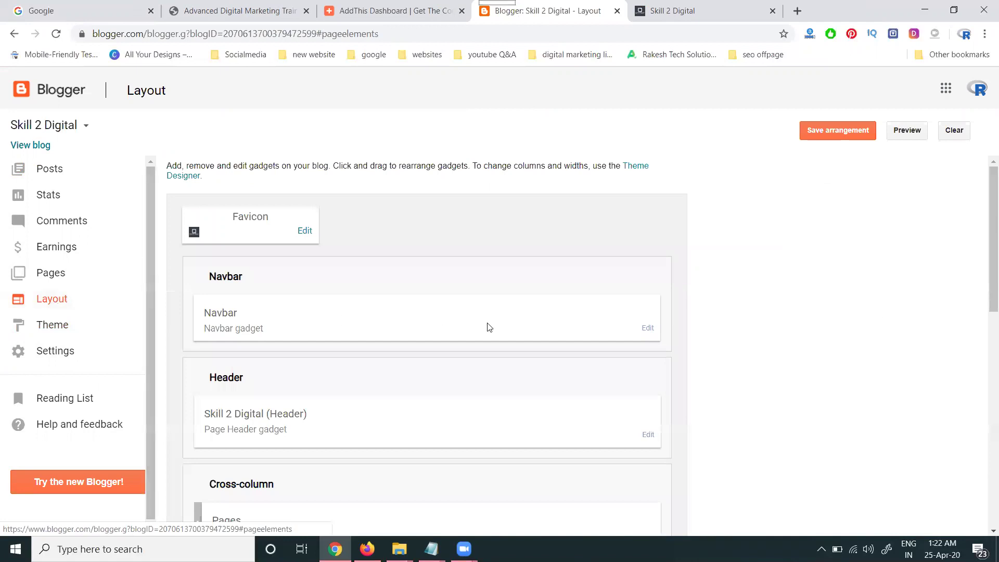
scroll(488, 326, down, 5)
scroll(489, 326, down, 4)
scroll(489, 343, up, 2)
scroll(488, 343, up, 3)
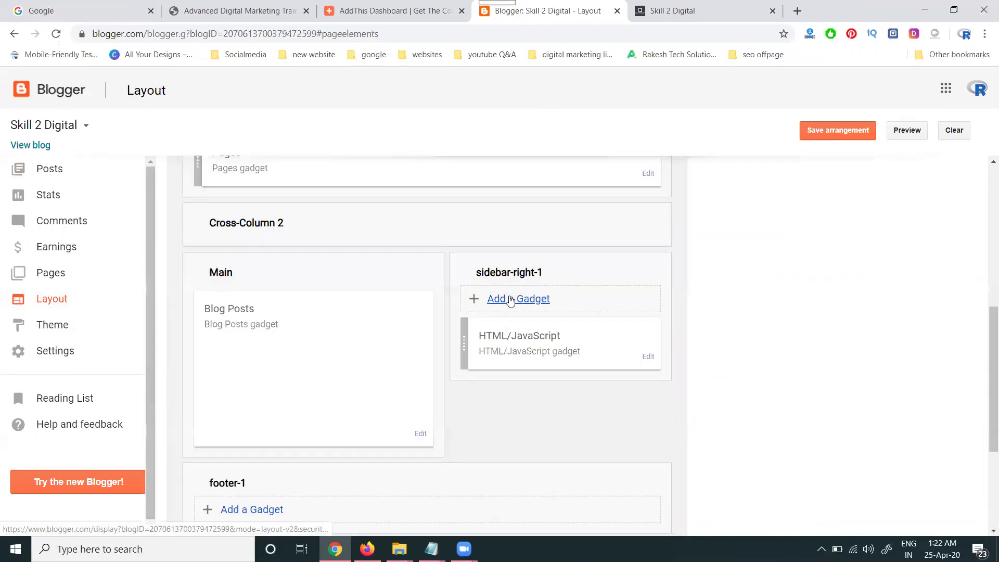
click(510, 300)
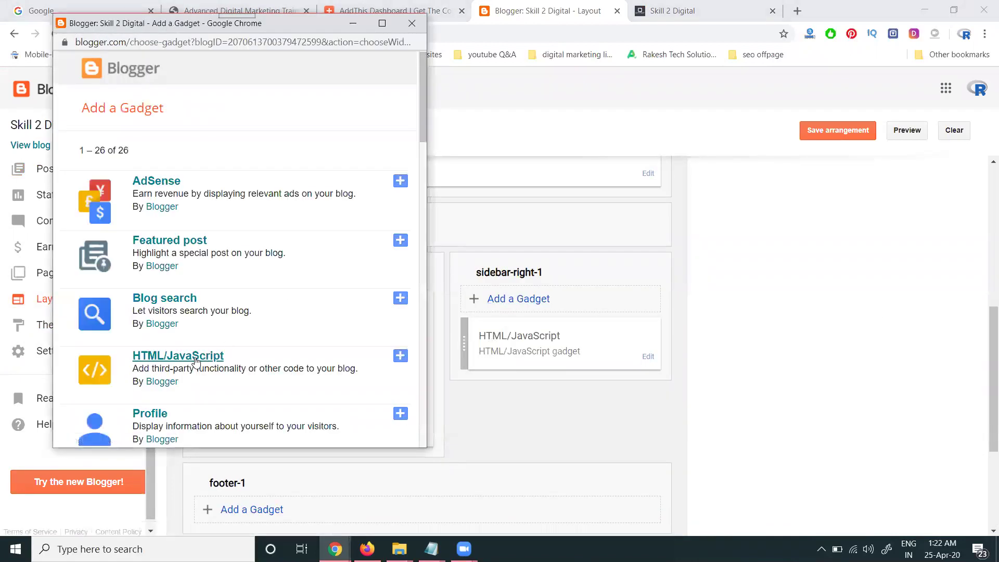
click(192, 359)
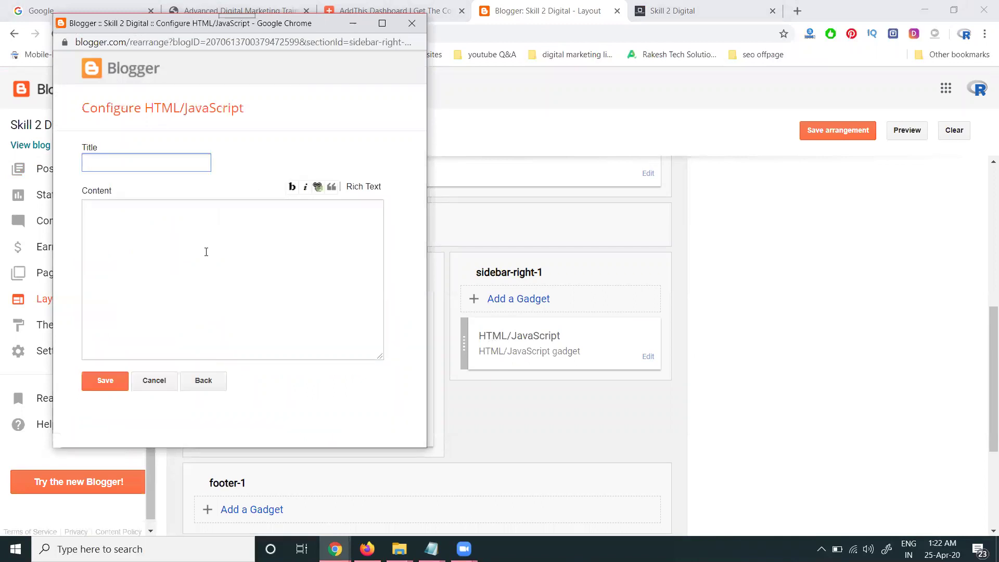
Paste the AddThis code into the gadget, save the layout, and reload the blog.
click(207, 252)
text(<!-- Go to www.addthis.com/dashboard to customize your tools --> <script type="text/javascript" src="//s7.addthis.com/js/300/addthis_widget.js#pubid=ra-5ea342f4432584b4"></script>)
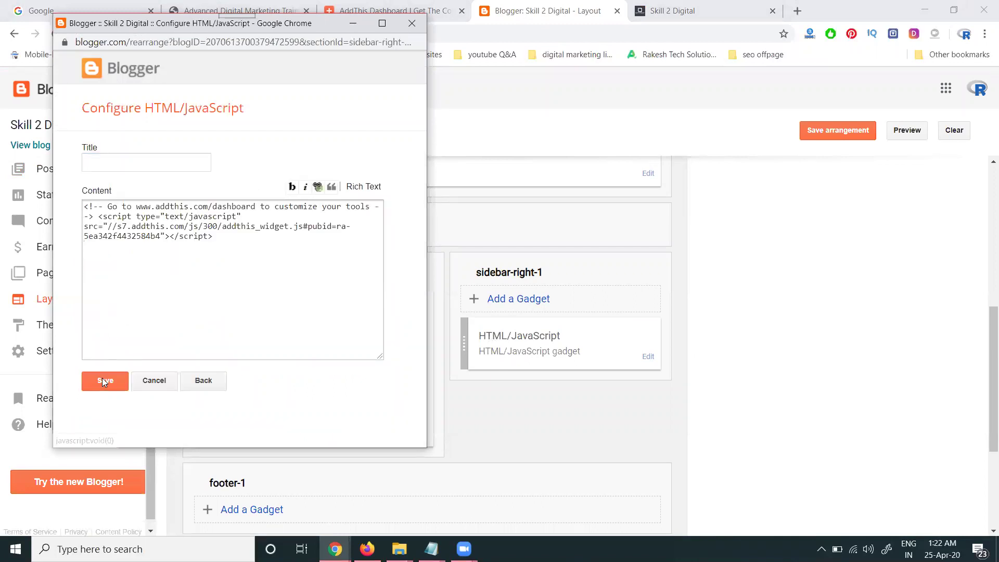
click(105, 380)
click(837, 129)
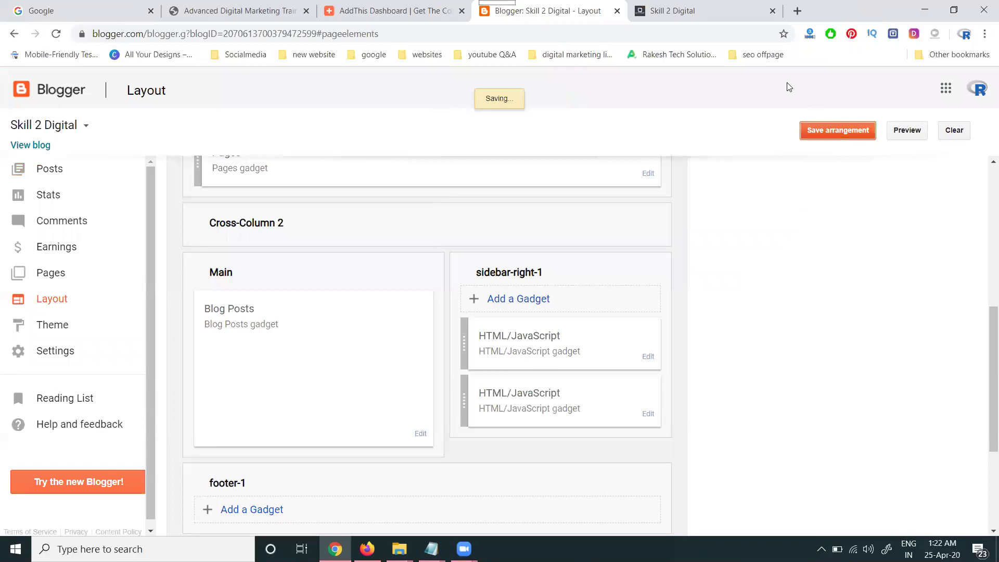
click(672, 10)
click(56, 34)
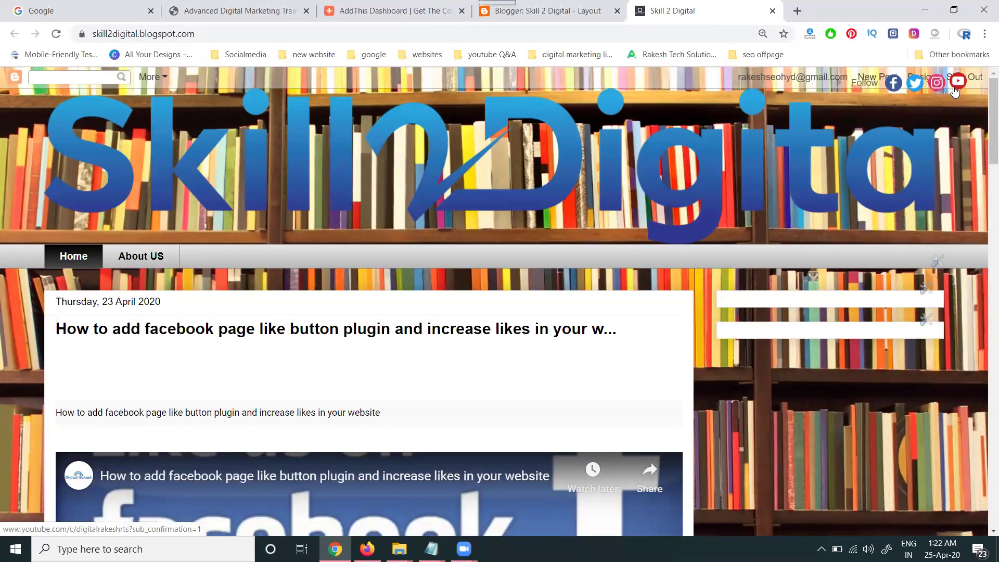
Set the Navbar gadget to Off, save the layout, and reload the live blog.
click(547, 10)
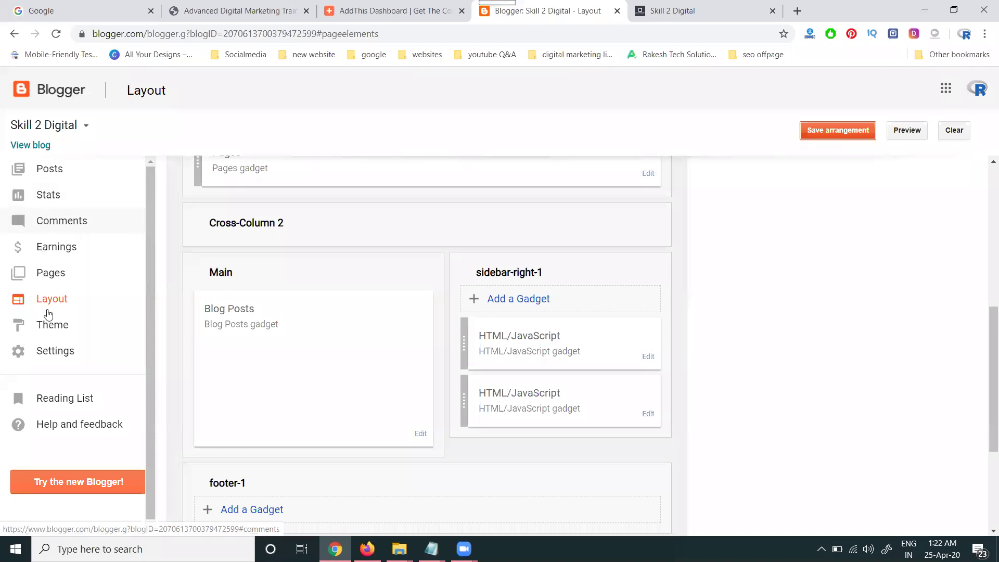
scroll(193, 318, up, 5)
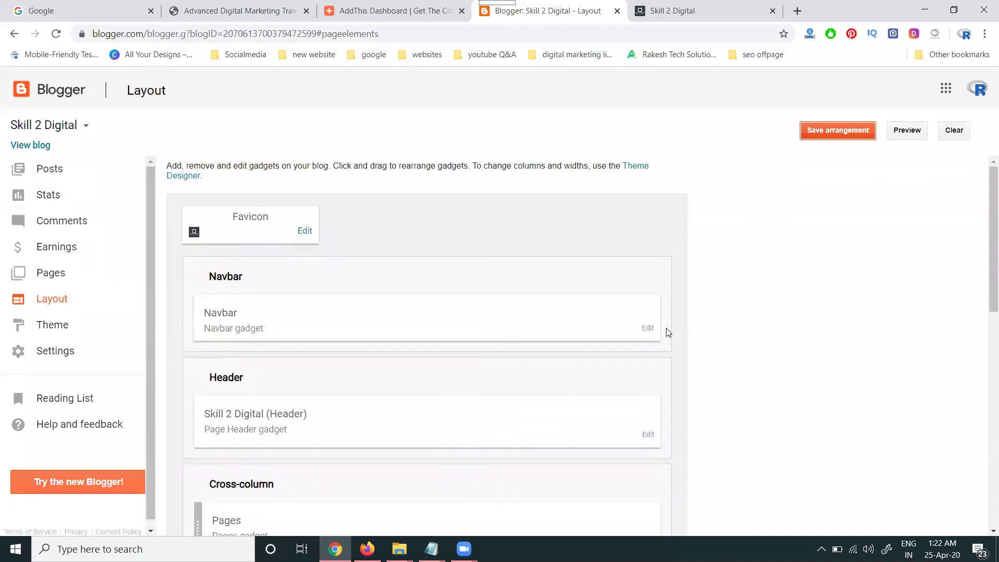
click(648, 328)
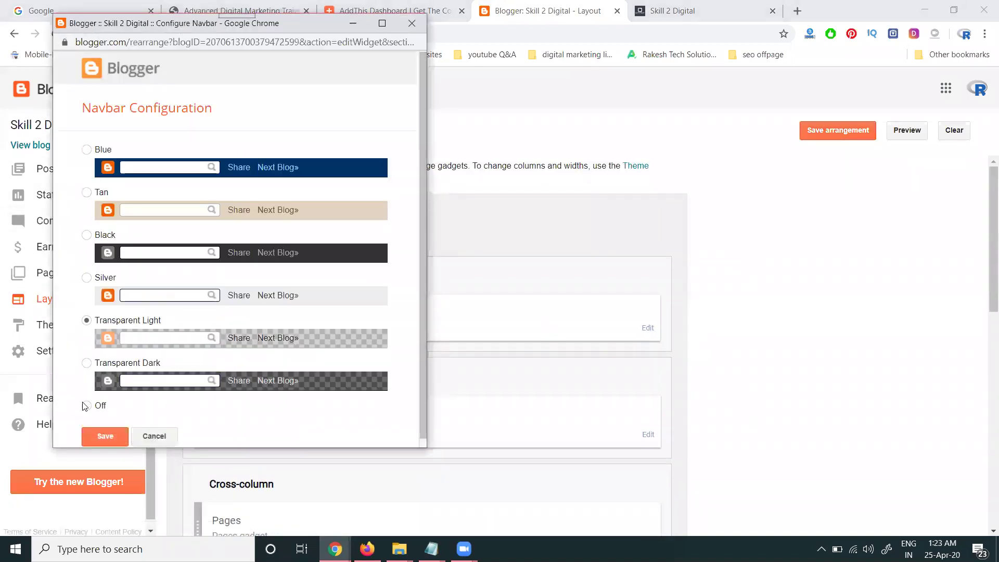
click(105, 435)
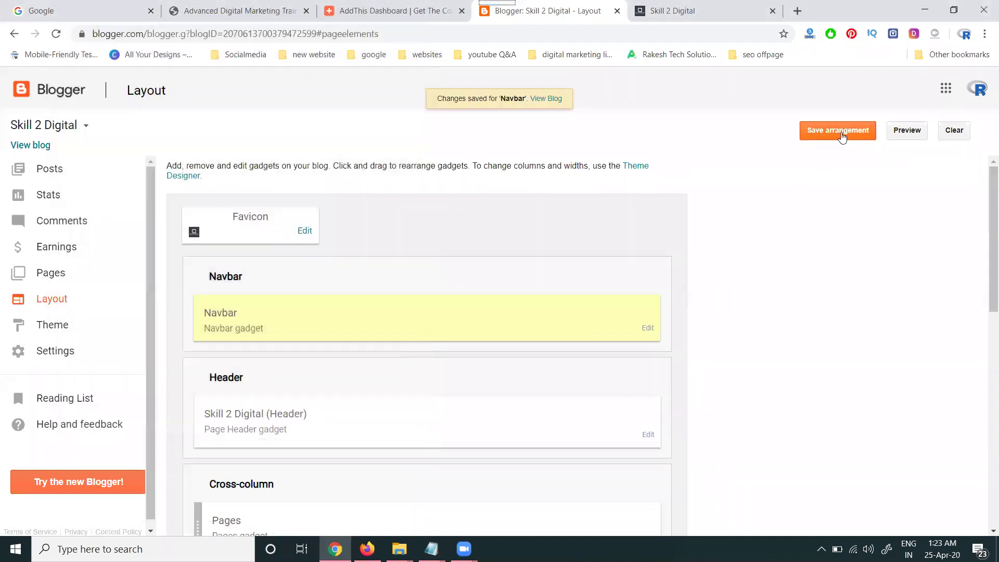
click(838, 130)
click(671, 11)
click(55, 34)
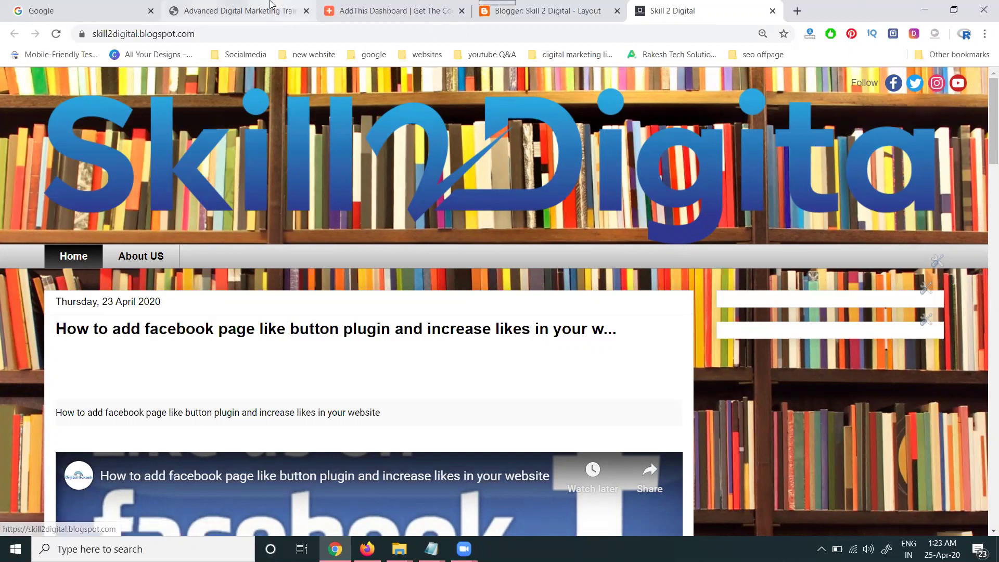
Switch between the skill2digital.com and Blogger layout tabs, ending on skill2digital.com.
click(239, 10)
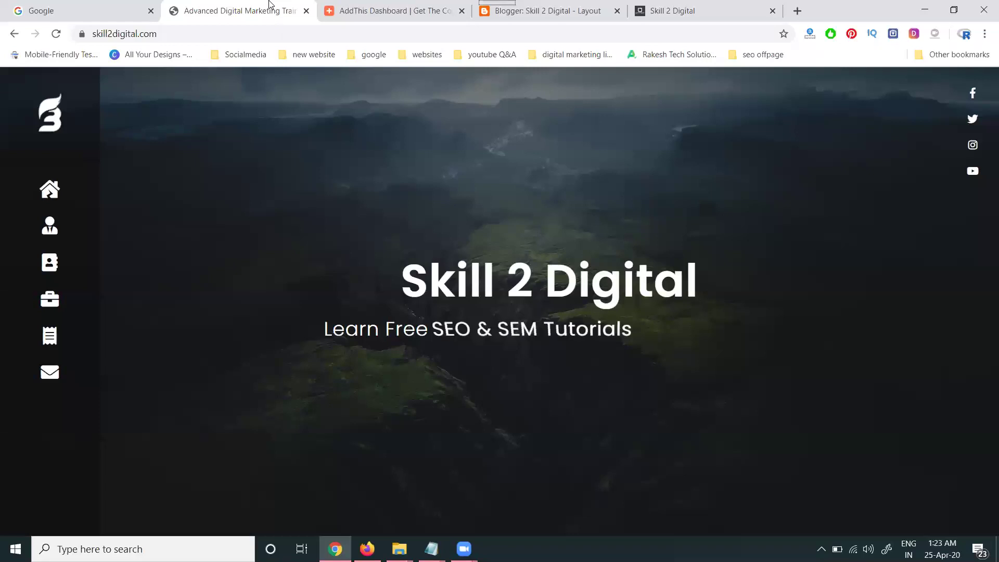
click(546, 10)
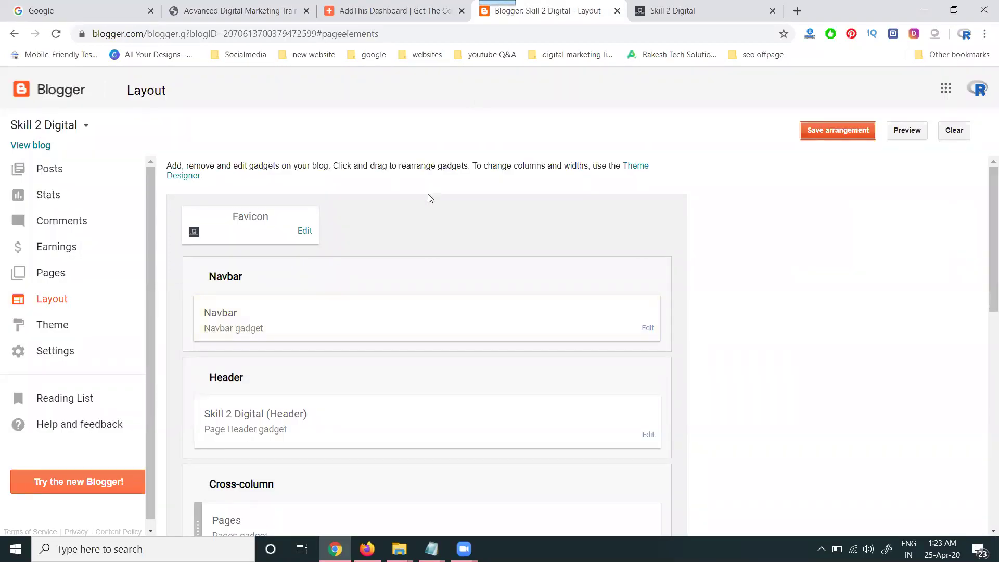
click(238, 10)
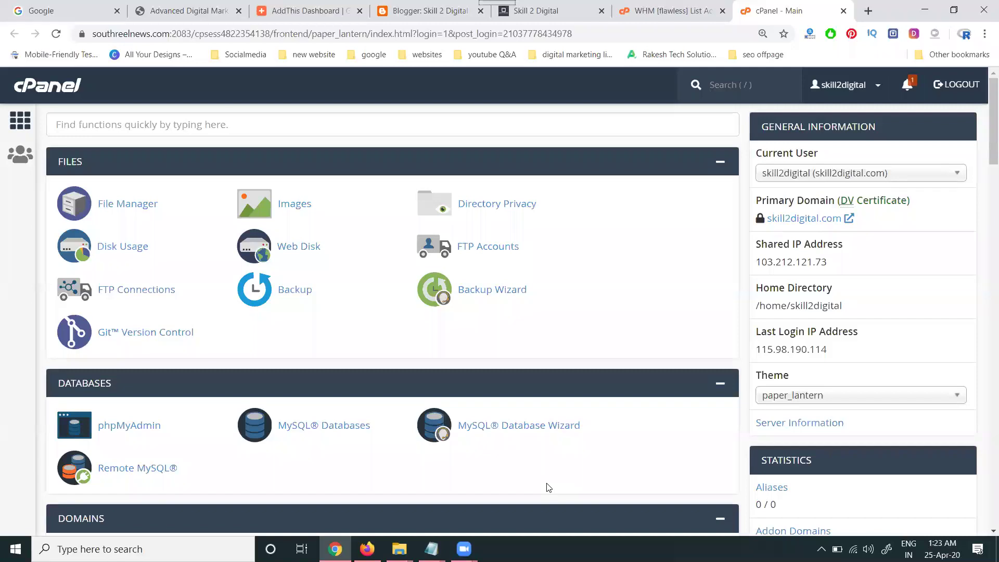
Paste the AddThis script into the head of public_html/index.html through File Manager and save it.
click(143, 205)
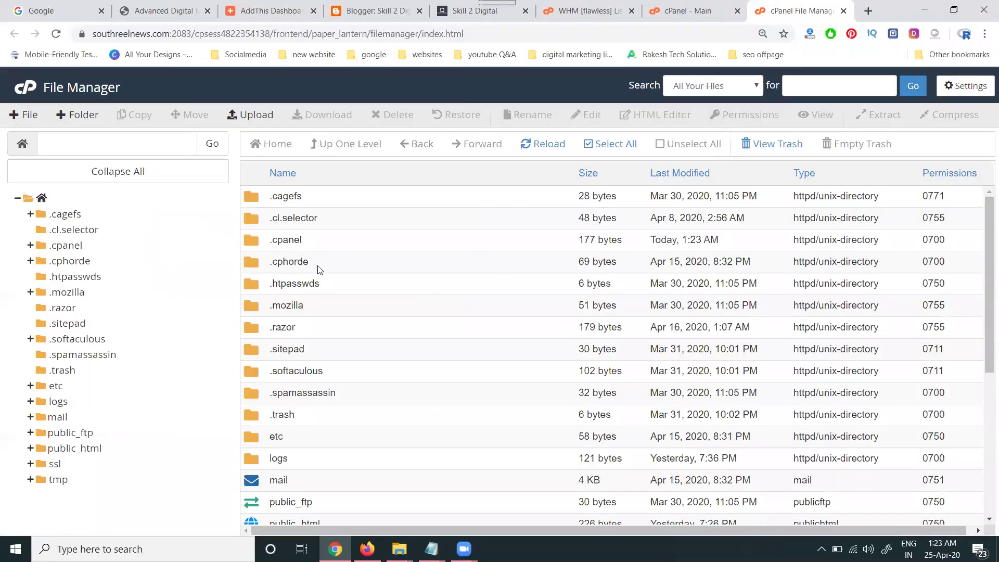
scroll(350, 328, down, 3)
double_click(350, 328)
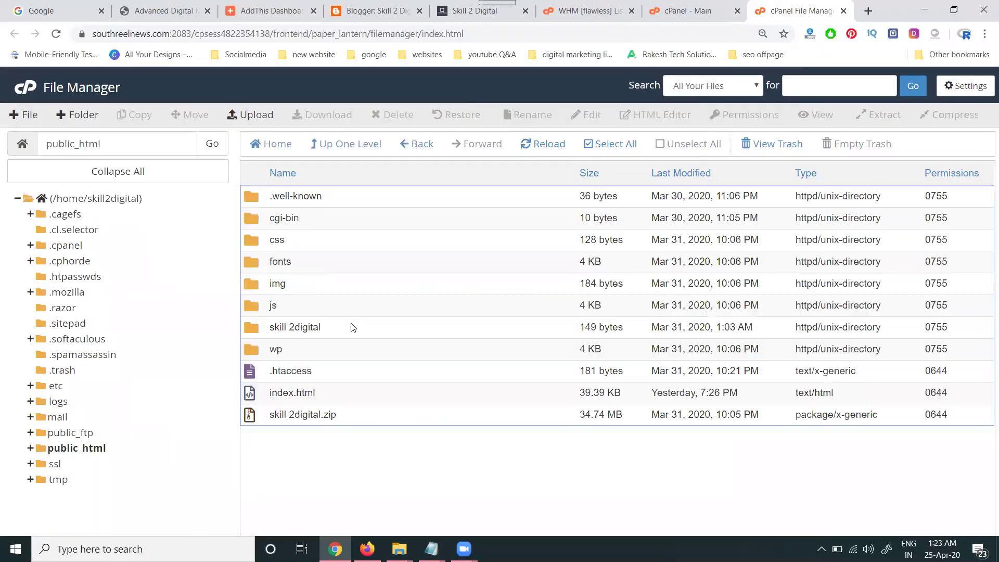
right_click(315, 389)
click(337, 373)
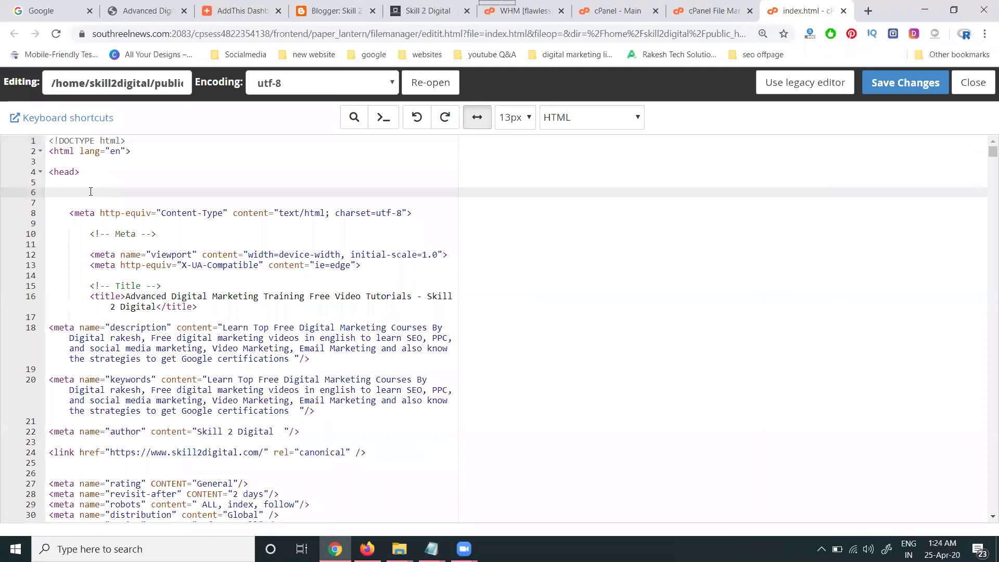
text(<!-- Go to www.addthis.com/dashboard to customize your tools --> <script type="text/javascript" src="//s7.addthis.com/js/300/addthis_widget.js#pubid=ra-5ea342f4432584b4"></script>)
click(896, 83)
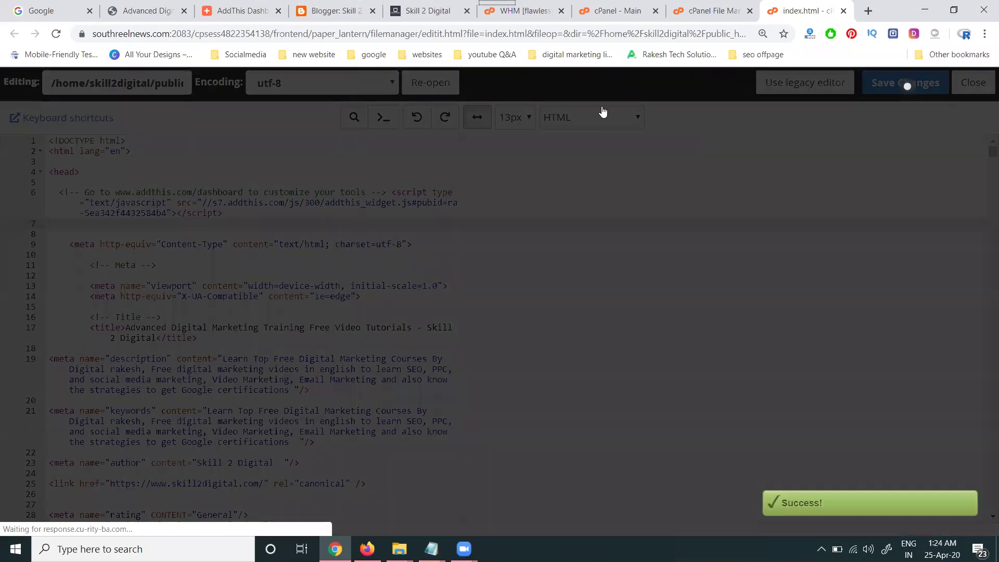
click(428, 10)
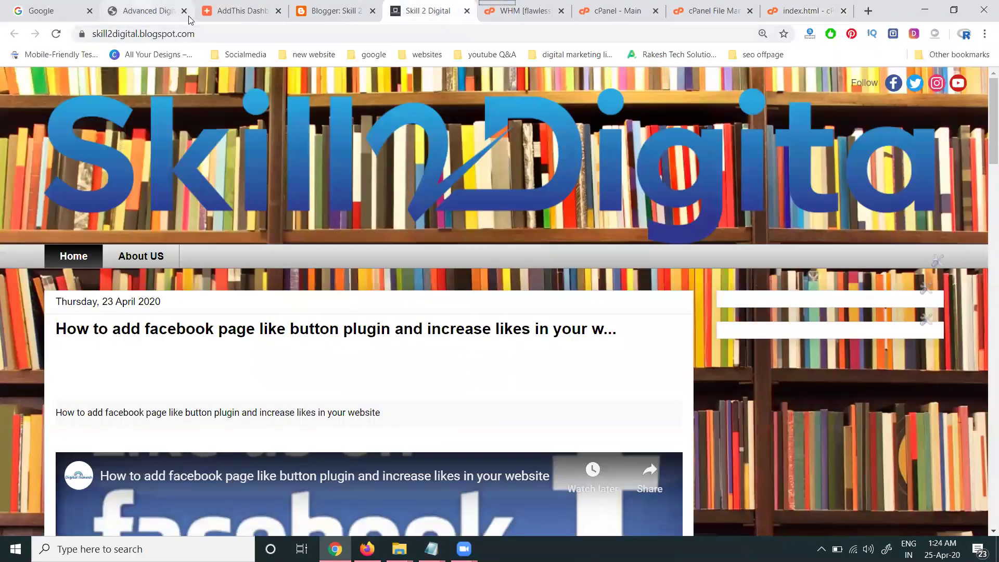
Reload skill2digital.com to see the new follow icons, then return to the AddThis tab.
click(147, 11)
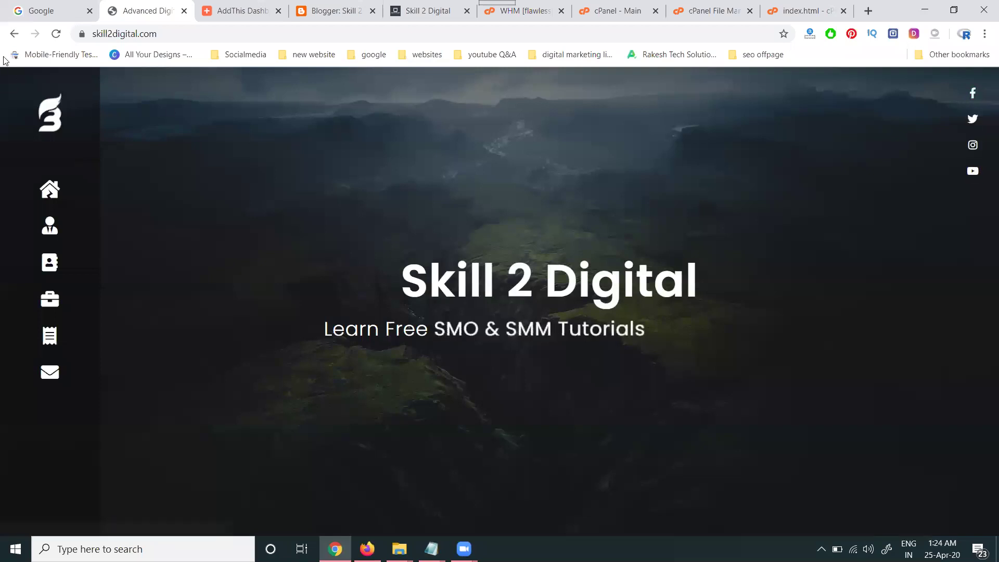
click(56, 34)
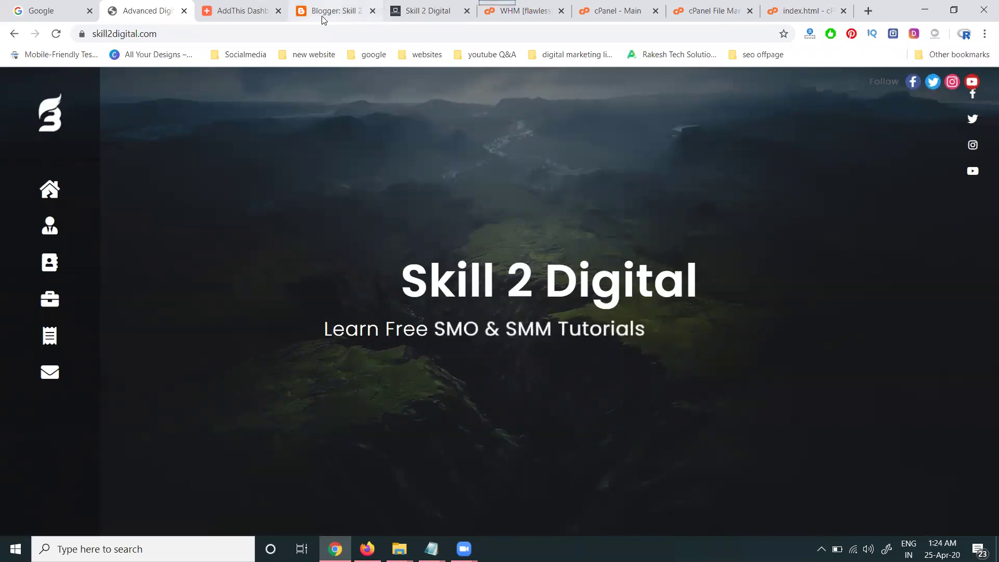
click(242, 11)
scroll(675, 365, up, 3)
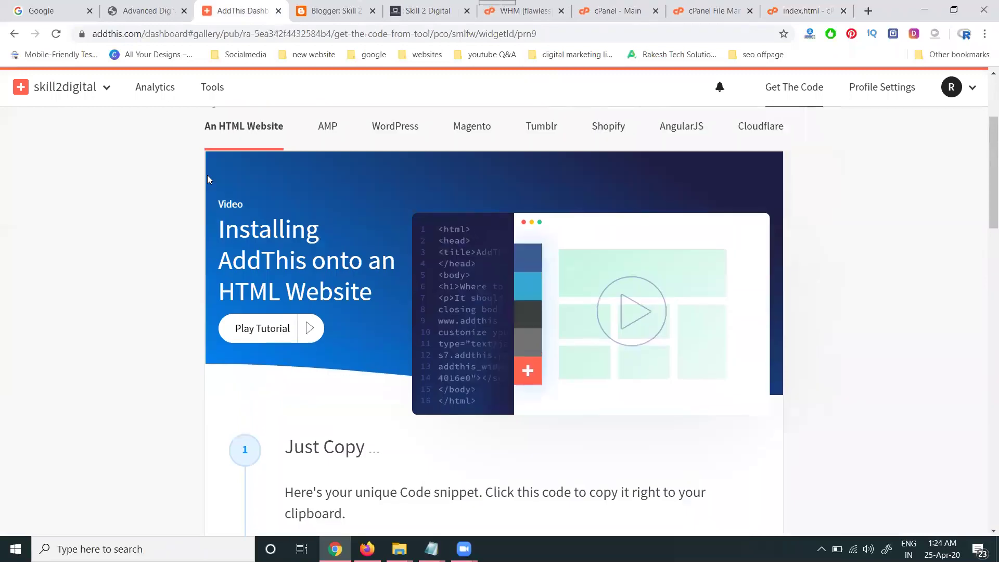
Show the AddThis website tools list and look through the profiles dropdown.
click(212, 88)
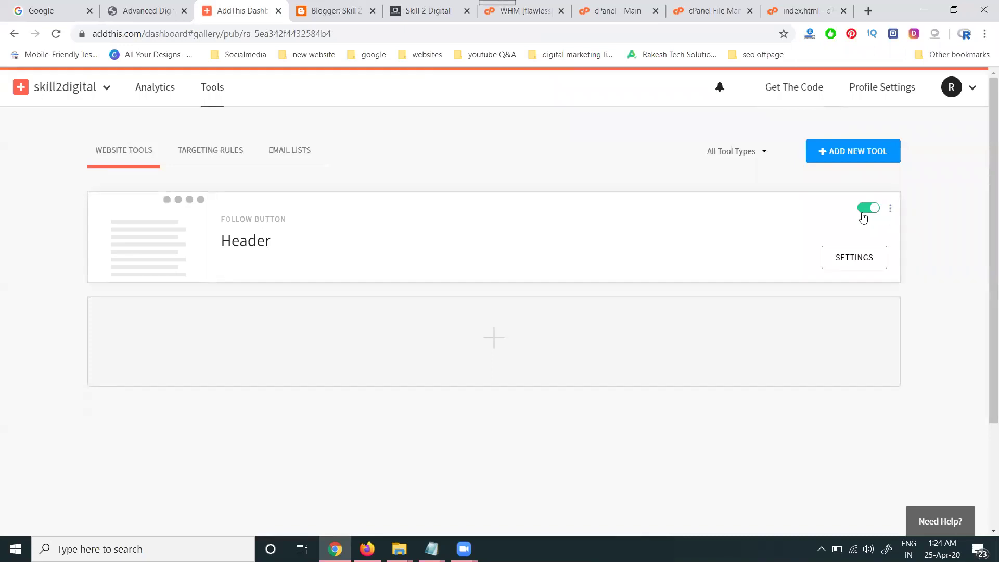
click(105, 87)
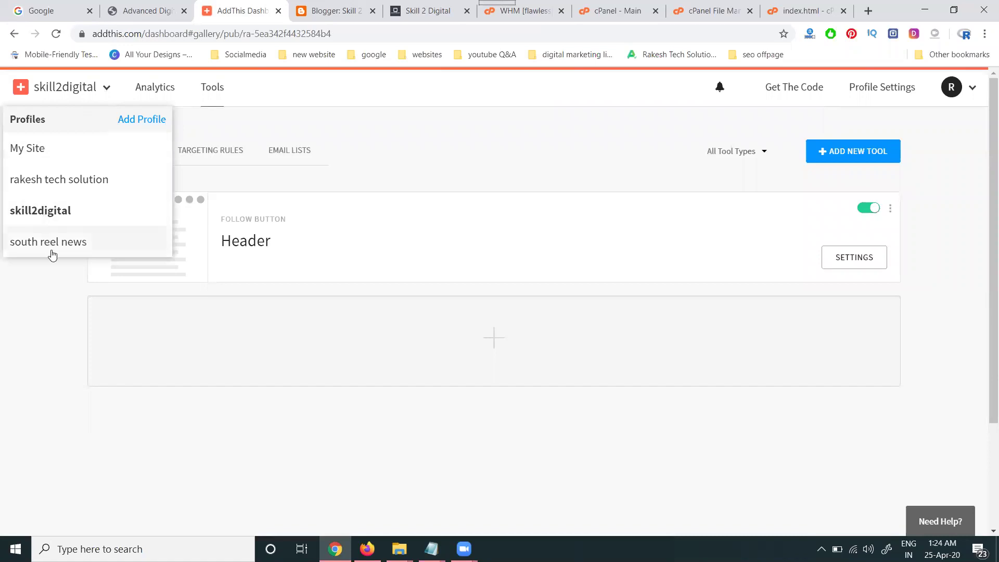
click(57, 318)
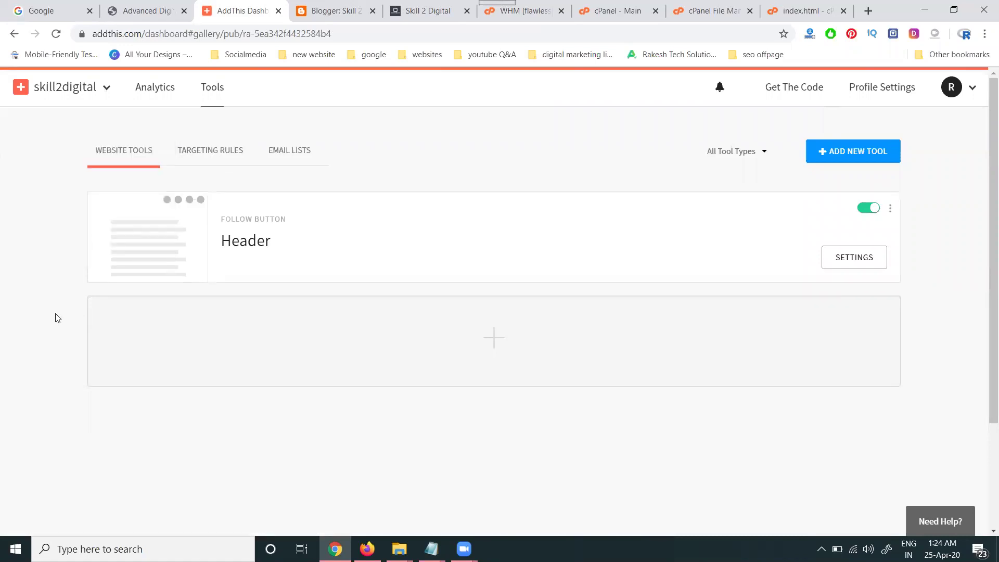
Preview the Add New Tool page and profiles list, then view the Skill 2 Digital blog.
click(852, 158)
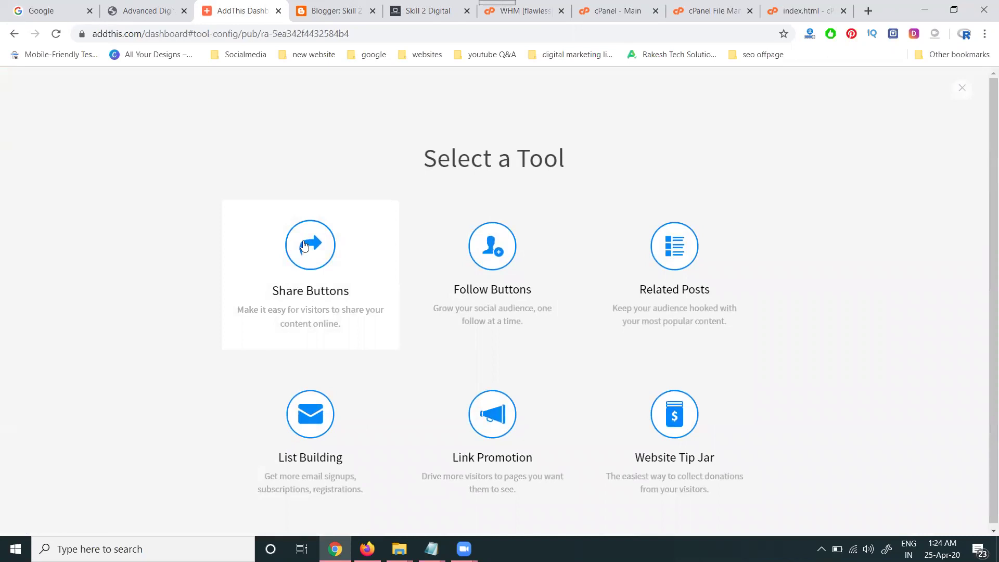
click(962, 89)
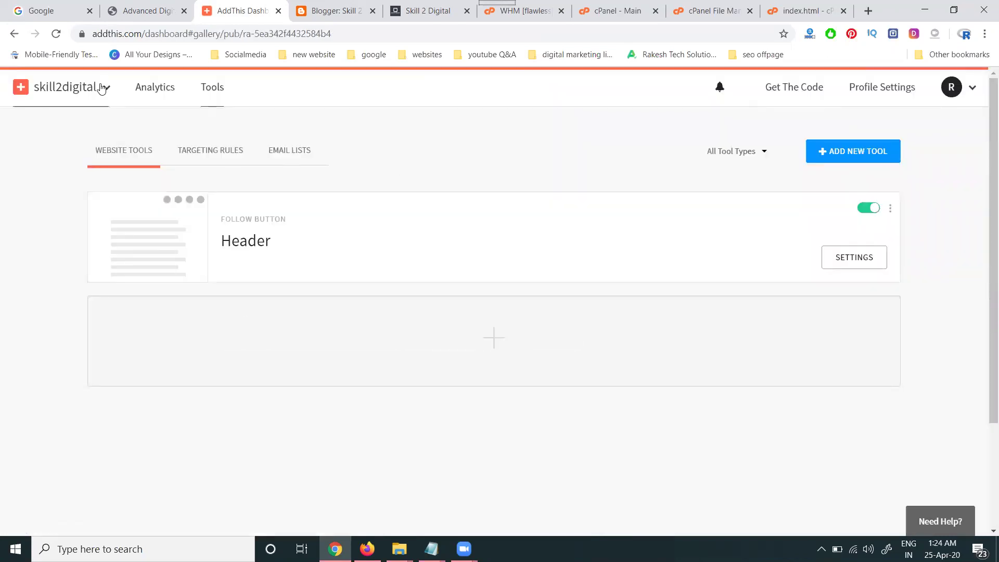
click(107, 88)
click(359, 131)
click(428, 10)
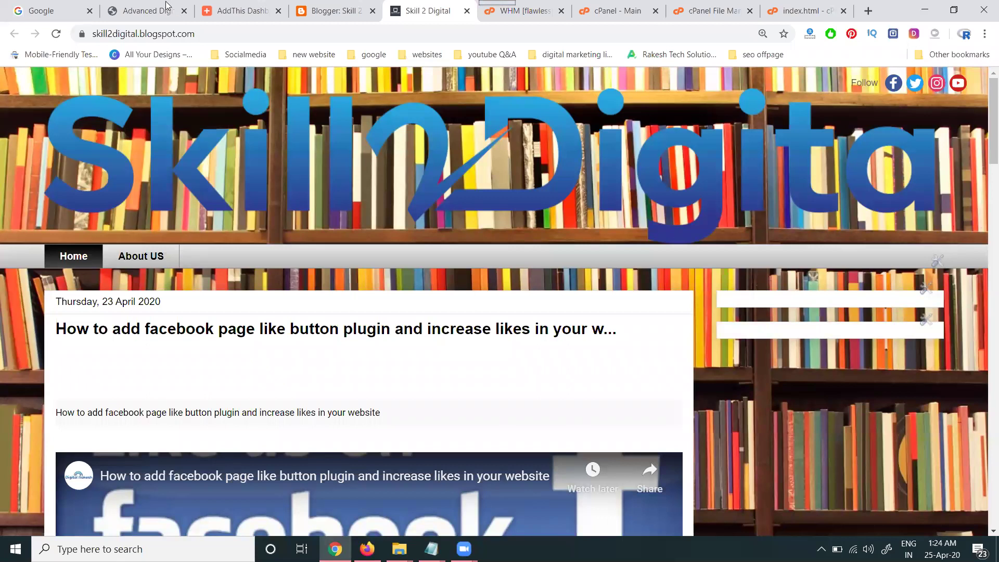
Check the follow icons on skill2digital.com, then go back to the AddThis dashboard tab.
click(149, 10)
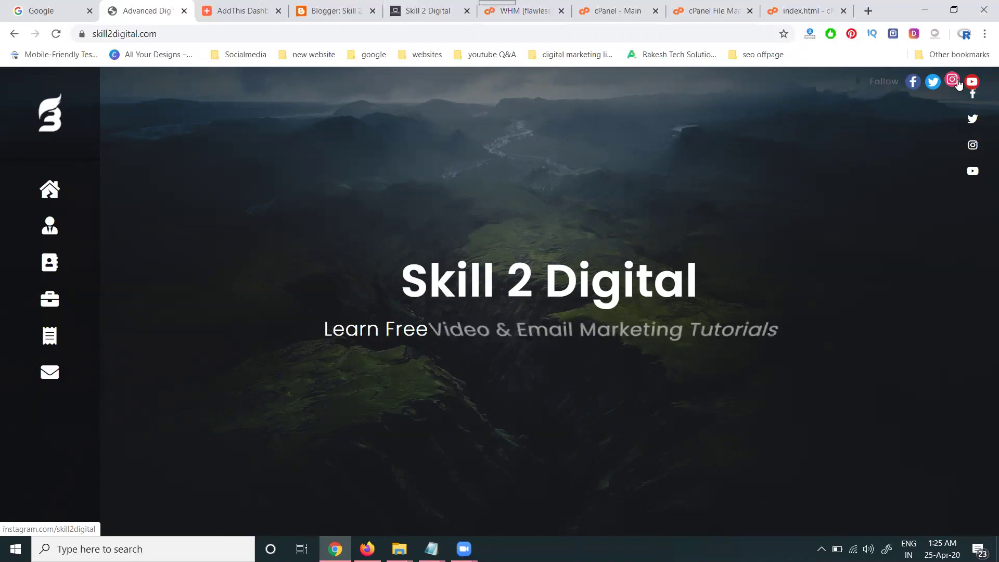
click(239, 11)
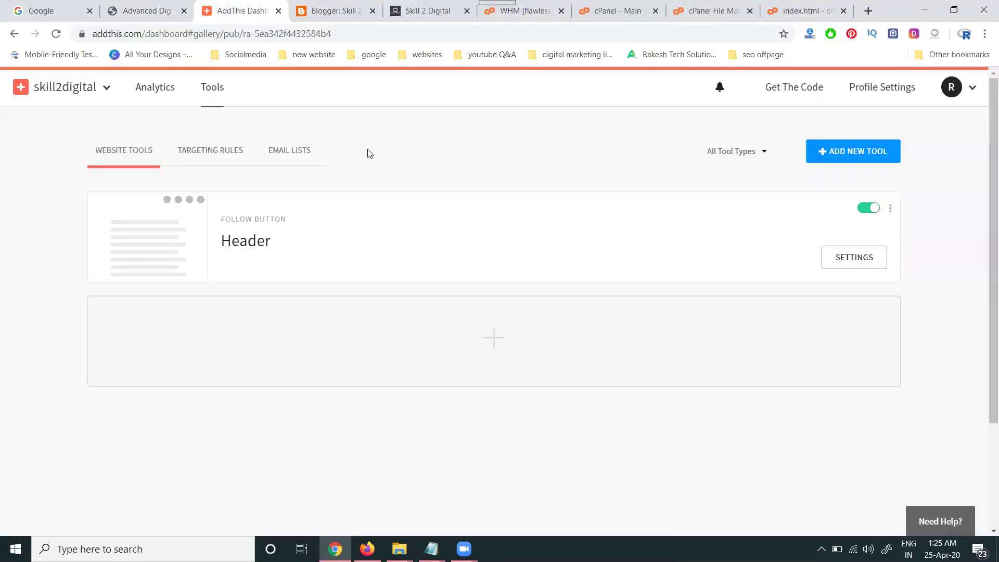
Edit the Header follow tool, browse and search the extra services, and update it unchanged.
click(892, 210)
click(850, 229)
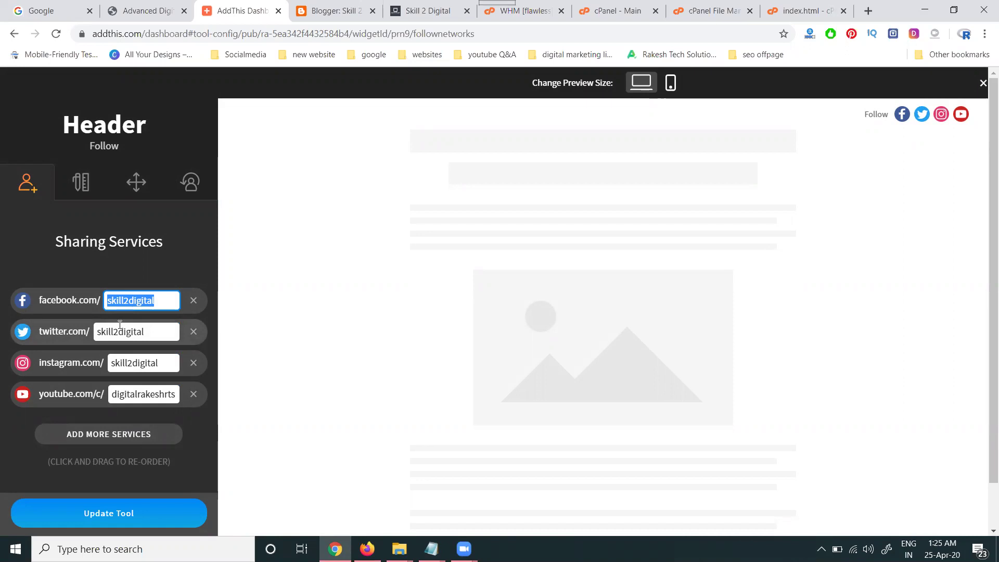
click(109, 434)
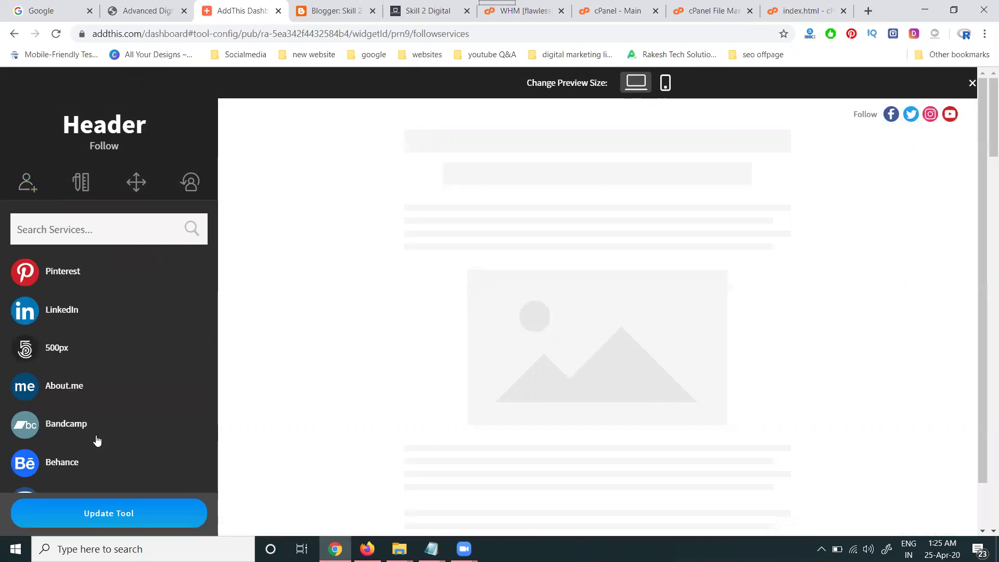
scroll(132, 352, down, 5)
scroll(133, 351, down, 5)
scroll(132, 352, down, 5)
scroll(133, 352, down, 5)
scroll(133, 356, down, 3)
scroll(133, 356, down, 5)
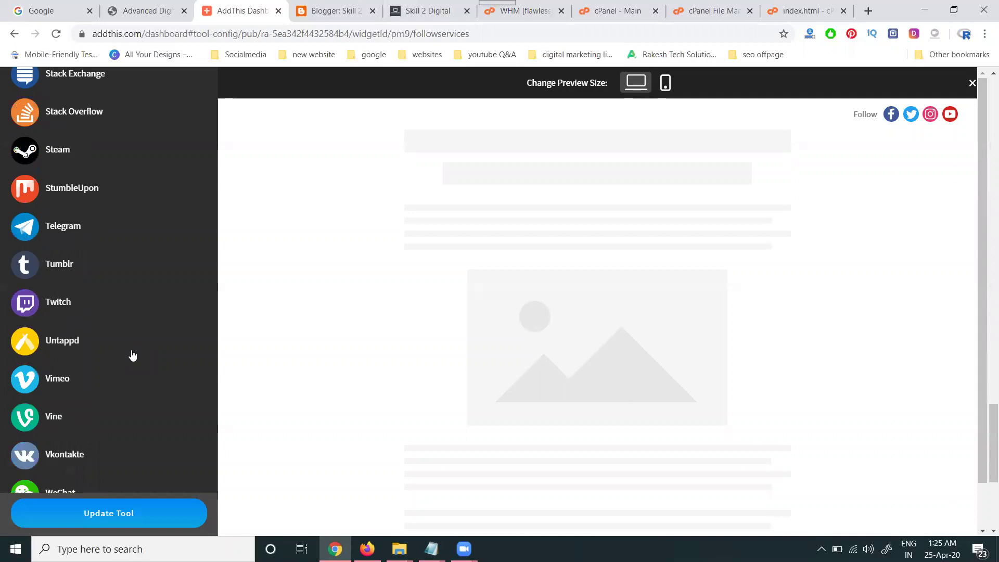
scroll(132, 356, down, 3)
scroll(134, 355, down, 2)
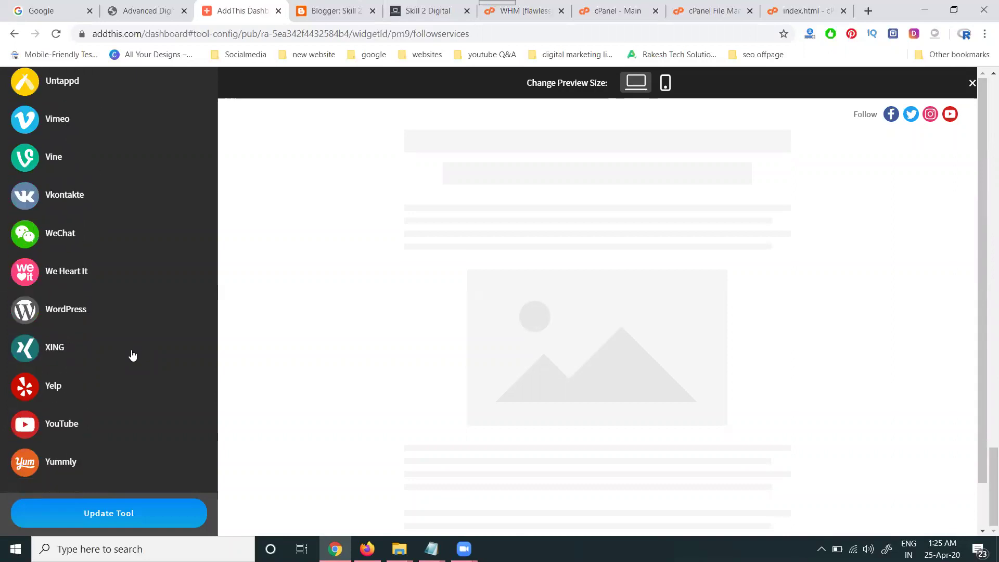
scroll(133, 355, up, 4)
scroll(133, 356, up, 4)
scroll(133, 355, up, 5)
scroll(133, 356, up, 4)
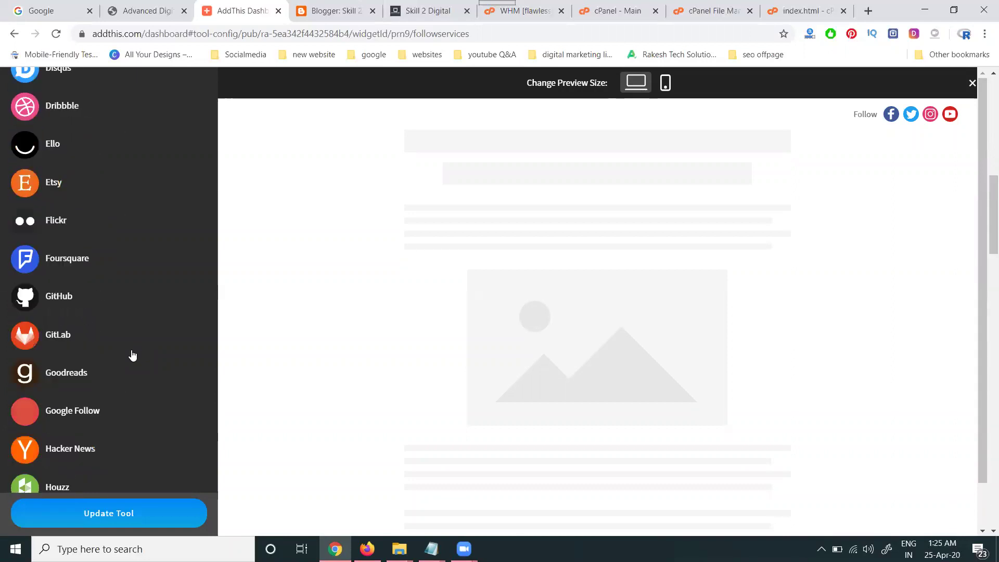
scroll(133, 355, up, 3)
scroll(90, 251, up, 4)
scroll(90, 250, up, 4)
scroll(90, 251, up, 3)
click(89, 231)
text(fac)
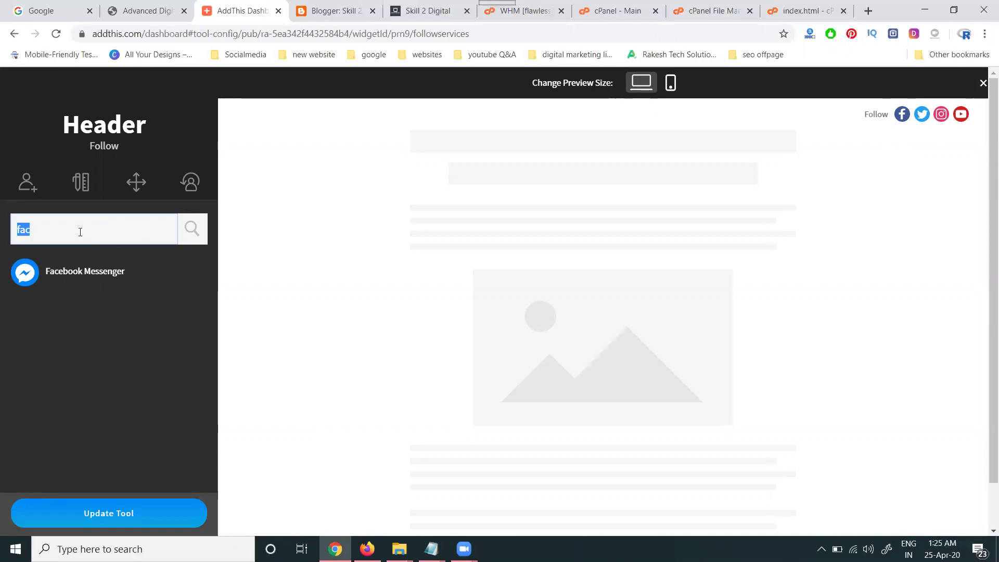
key(BackSpace)
click(109, 513)
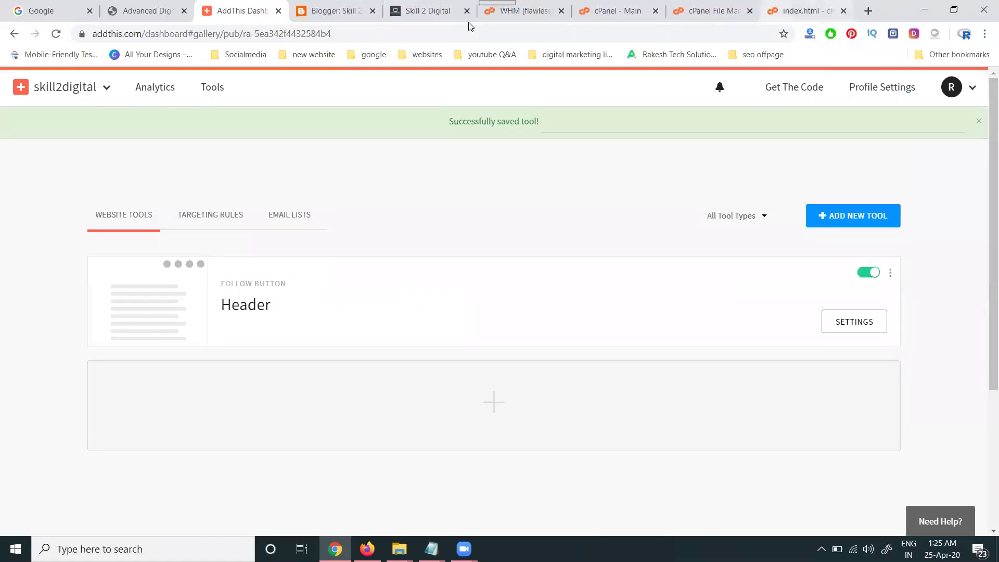
Reload skill2digital.com to confirm the follow icons, then return to AddThis.
click(147, 10)
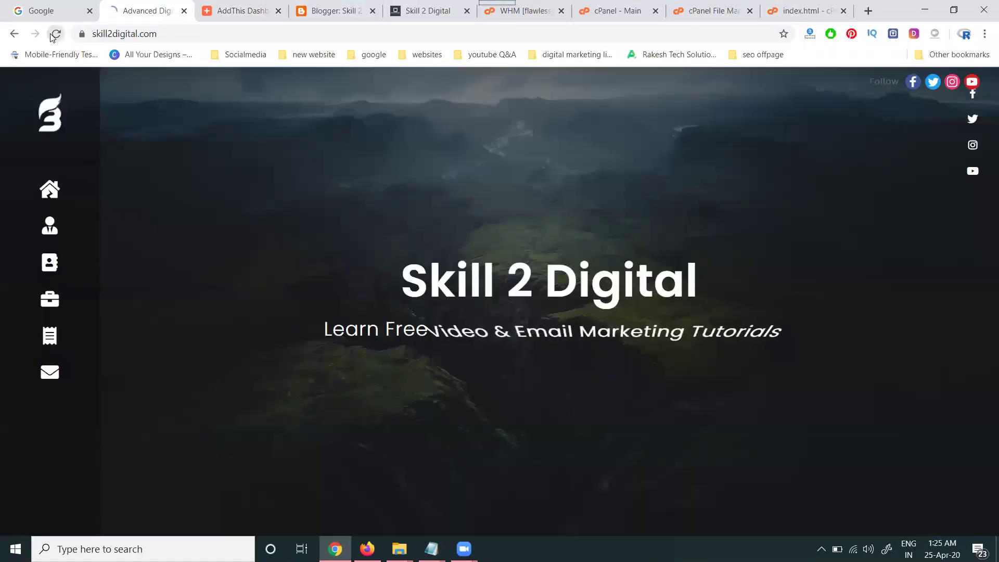
click(55, 34)
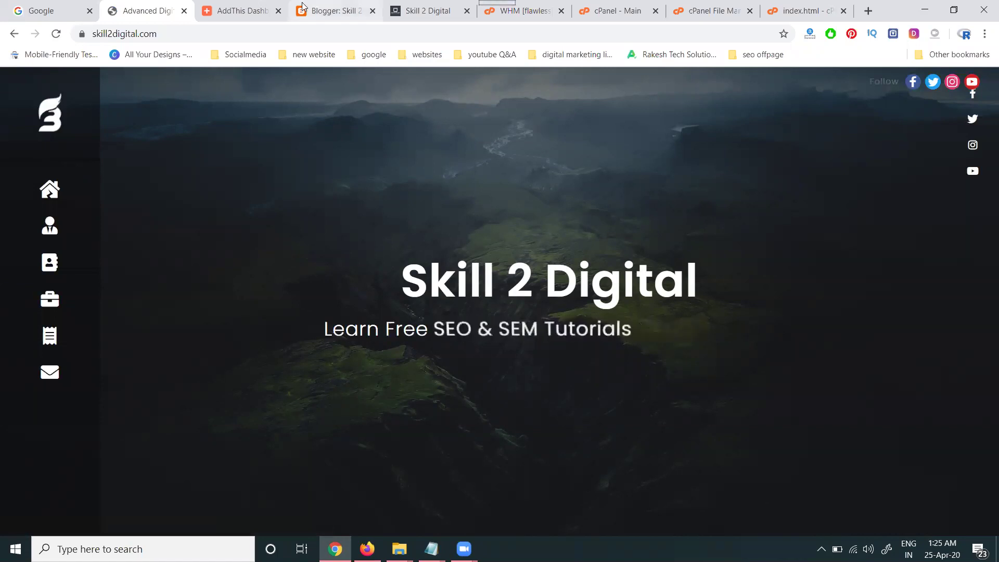
click(242, 9)
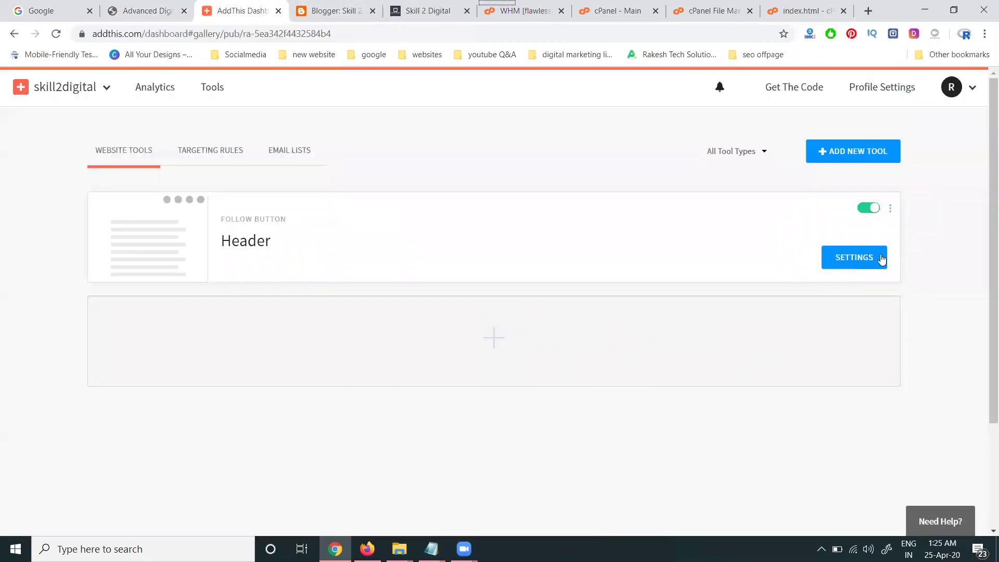
Reopen the Header follow tool's editor and expand its Add More Services list.
click(891, 209)
click(816, 229)
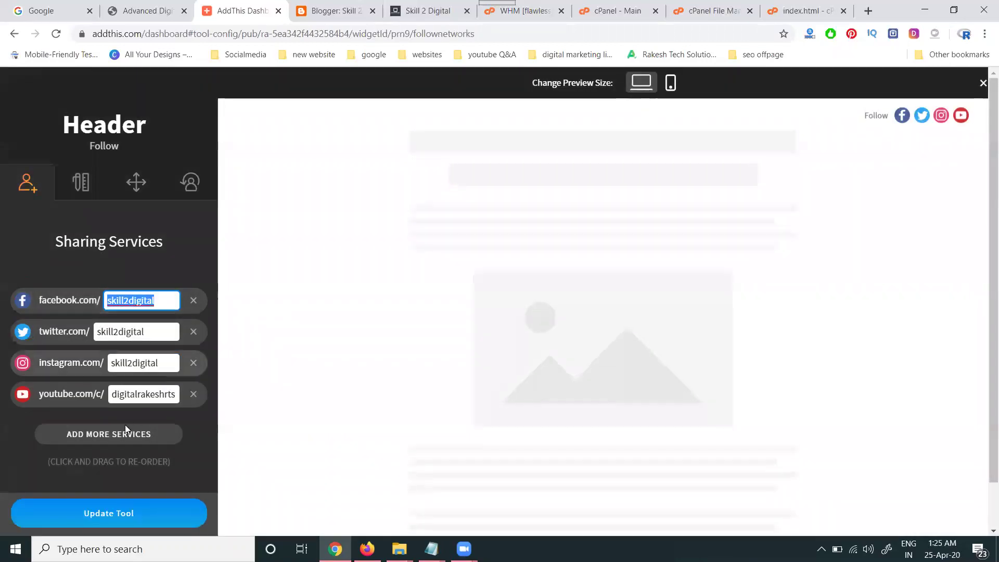
click(109, 434)
scroll(175, 278, down, 4)
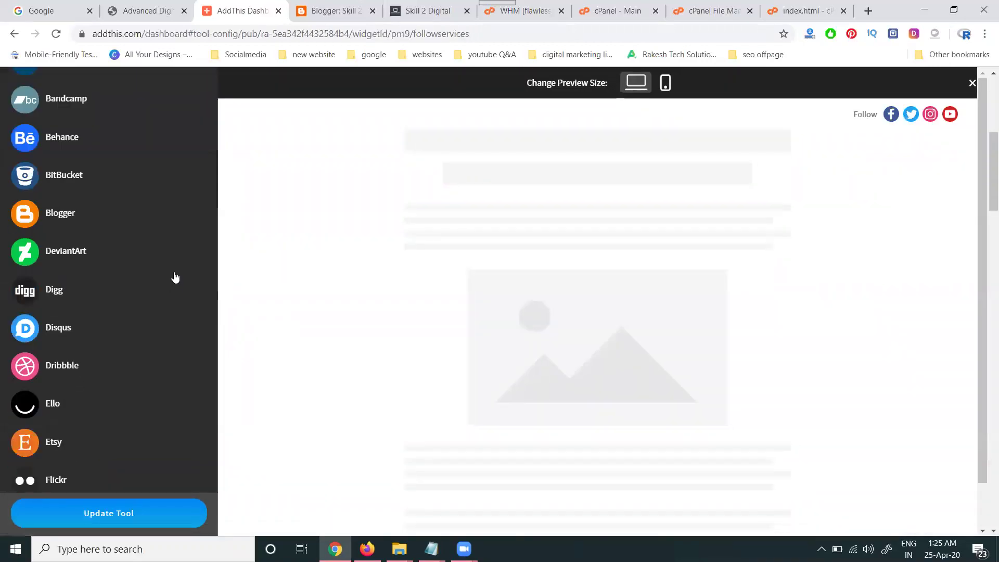
scroll(175, 279, down, 5)
scroll(175, 278, down, 5)
scroll(174, 279, down, 5)
scroll(175, 285, down, 3)
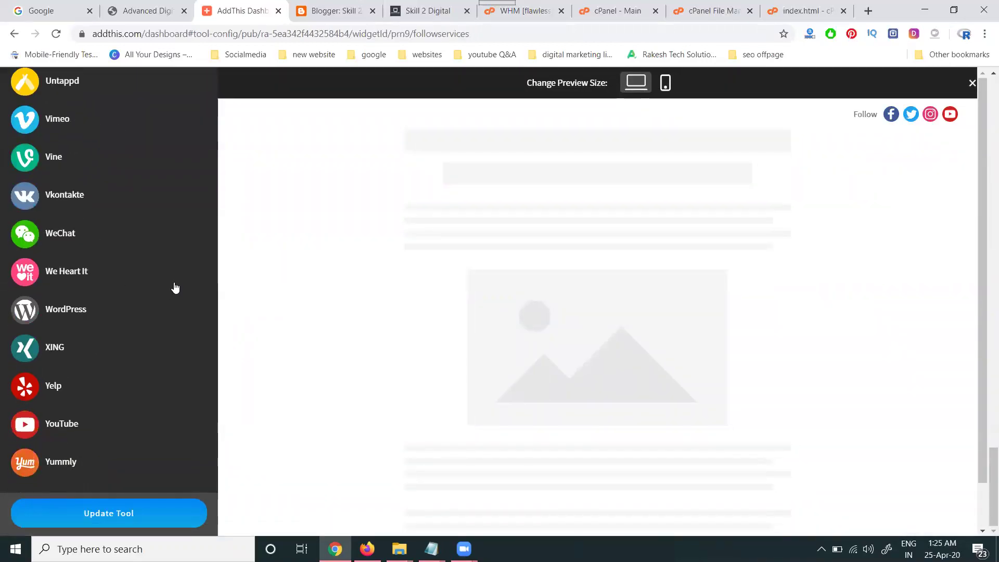